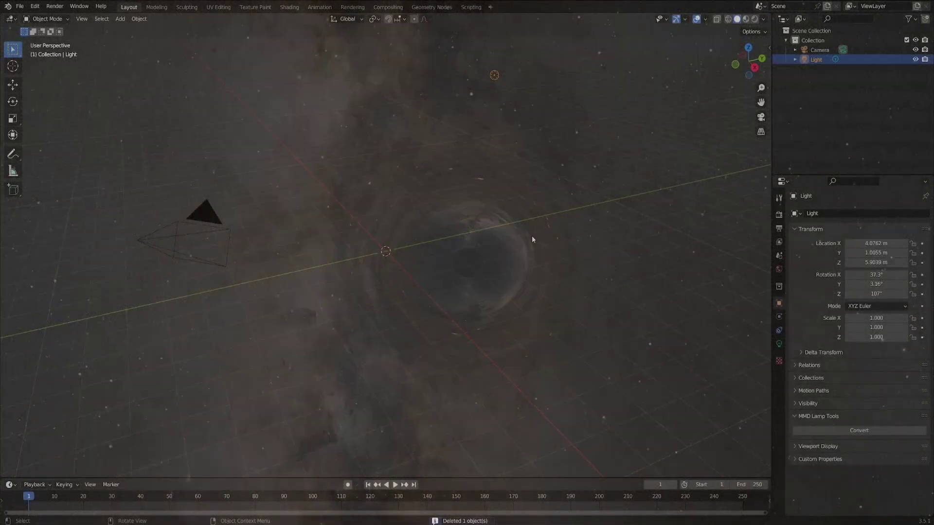
# - Delete the light and add a smooth-shaded UV sphere at the world origin
pyautogui.press('Delete')
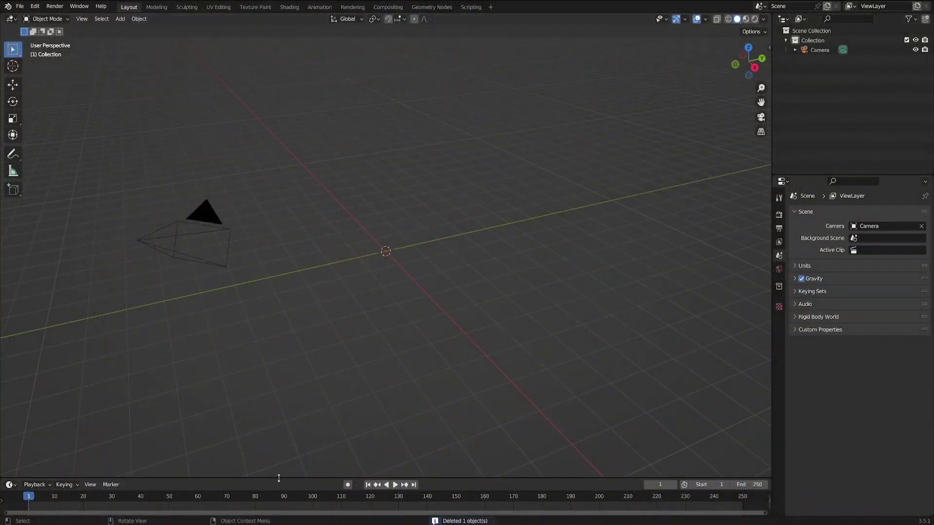
pyautogui.hotkey('shift', 'a')
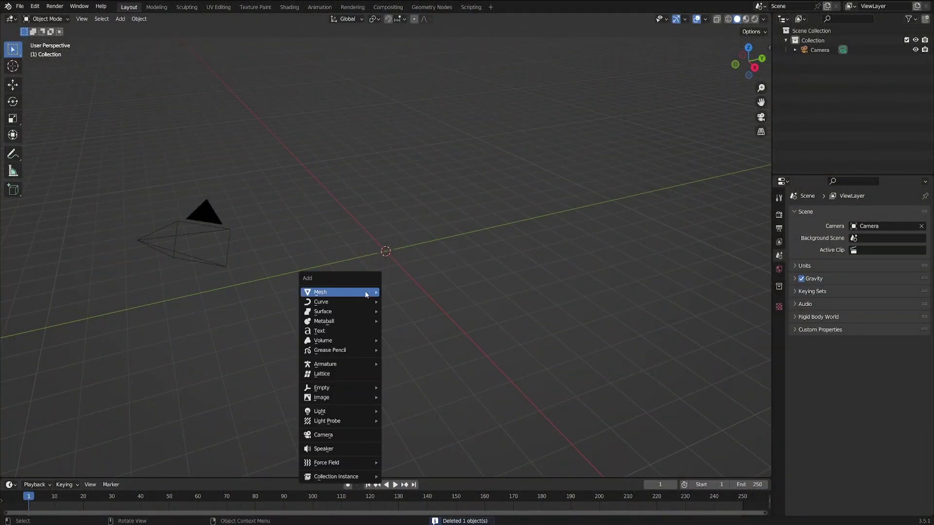
pyautogui.moveTo(365, 290)
pyautogui.click(403, 336)
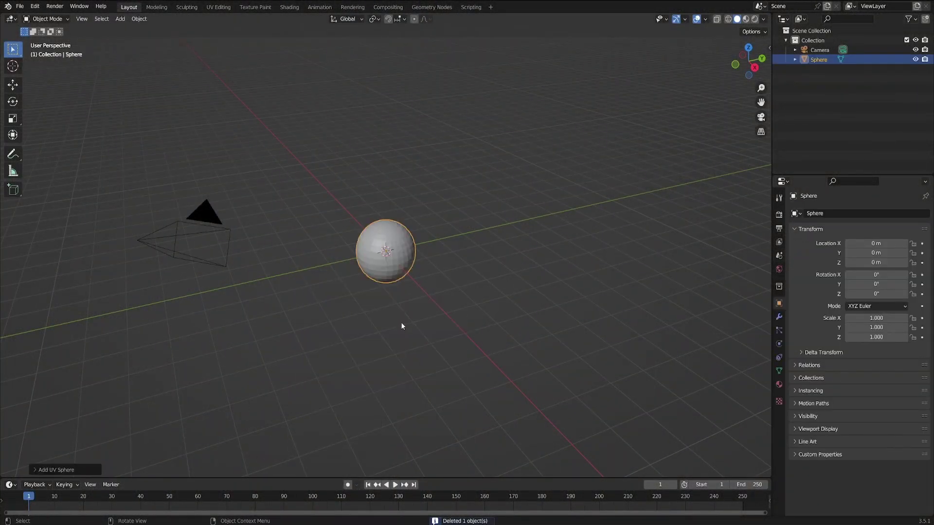
pyautogui.rightClick(389, 274)
pyautogui.click(388, 271)
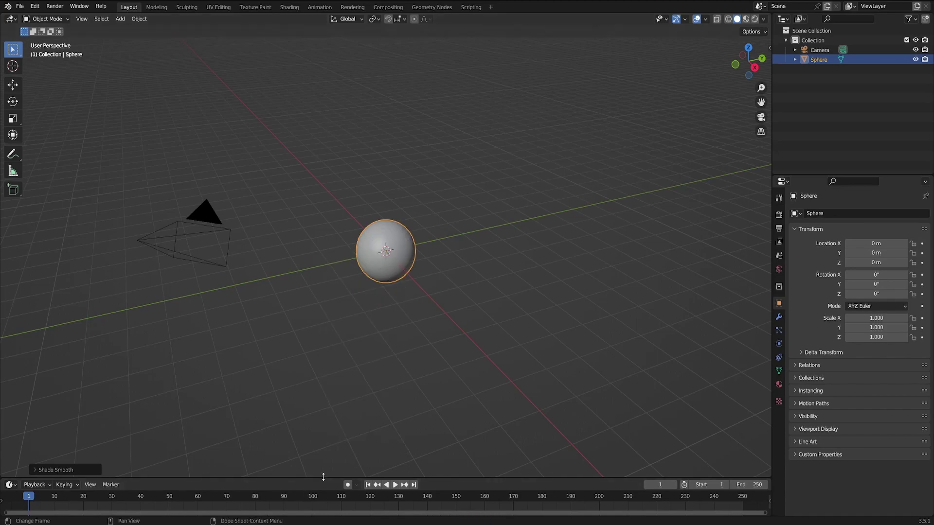
# - Enlarge the timeline area, turn it into a Shader Editor, and set it to the World shader nodes
pyautogui.moveTo(323, 477); pyautogui.dragTo(323, 313)
pyautogui.click(9, 319)
pyautogui.click(43, 400)
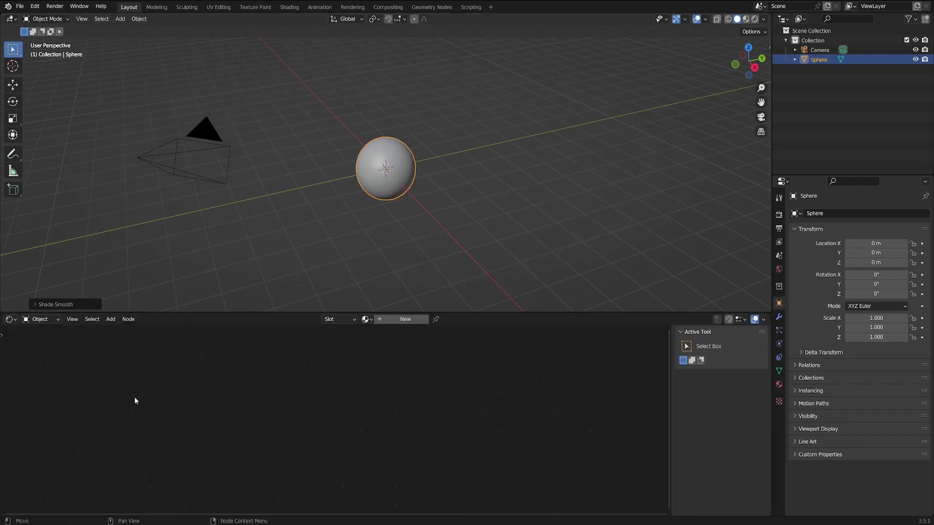
pyautogui.click(41, 319)
pyautogui.click(36, 341)
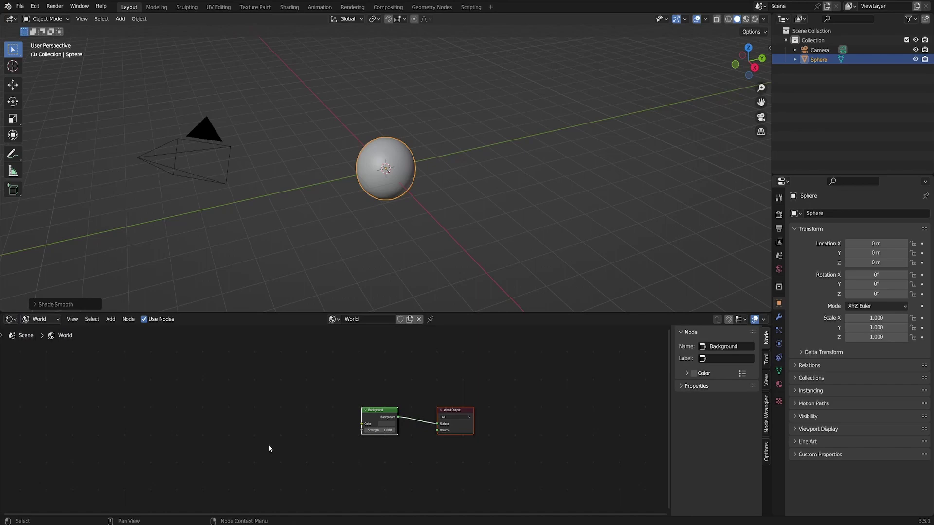
# - Add an Environment Texture node to the world nodes and load testmapping.png from the hdri folder
pyautogui.hotkey('shift', 'a')
pyautogui.moveTo(263, 456)
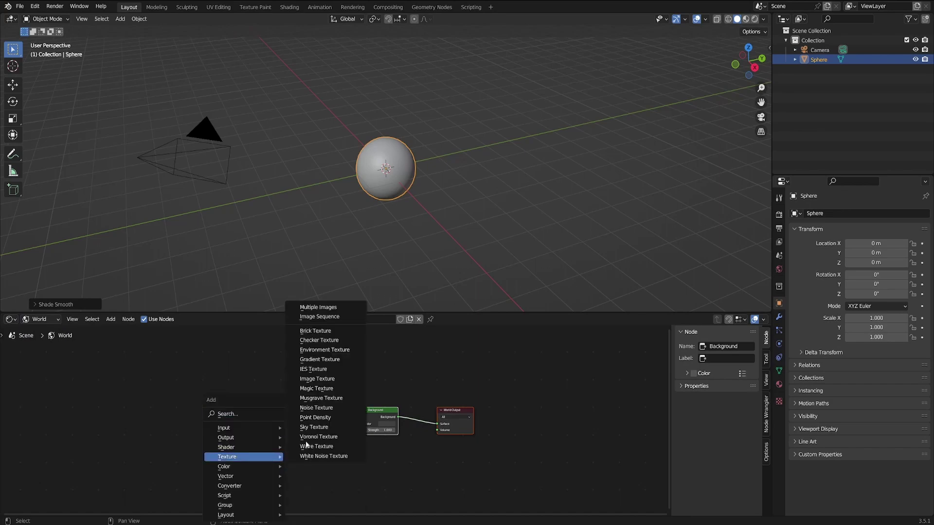
pyautogui.click(334, 349)
pyautogui.click(239, 411)
pyautogui.scroll(6, 298, 433)
pyautogui.click(287, 425)
pyautogui.click(257, 315)
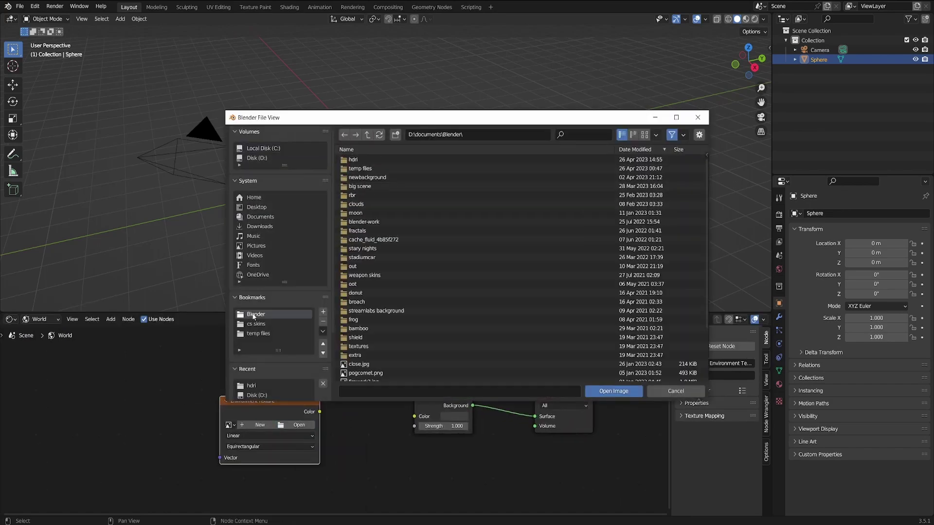
pyautogui.doubleClick(353, 161)
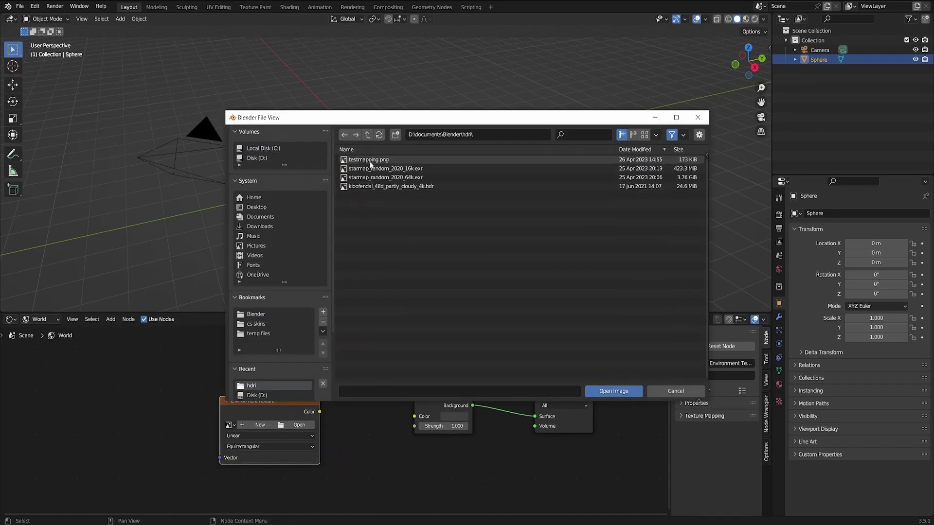
pyautogui.doubleClick(370, 160)
# - Connect the environment texture's Color to the Background node's Color and switch the viewport to rendered shading
pyautogui.moveTo(320, 411); pyautogui.dragTo(408, 416)
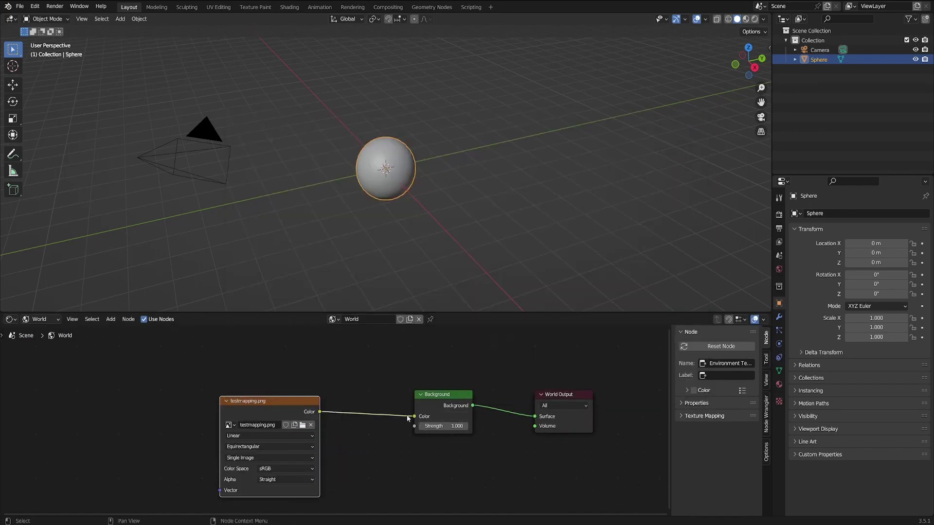
pyautogui.press('g')
pyautogui.click(472, 393)
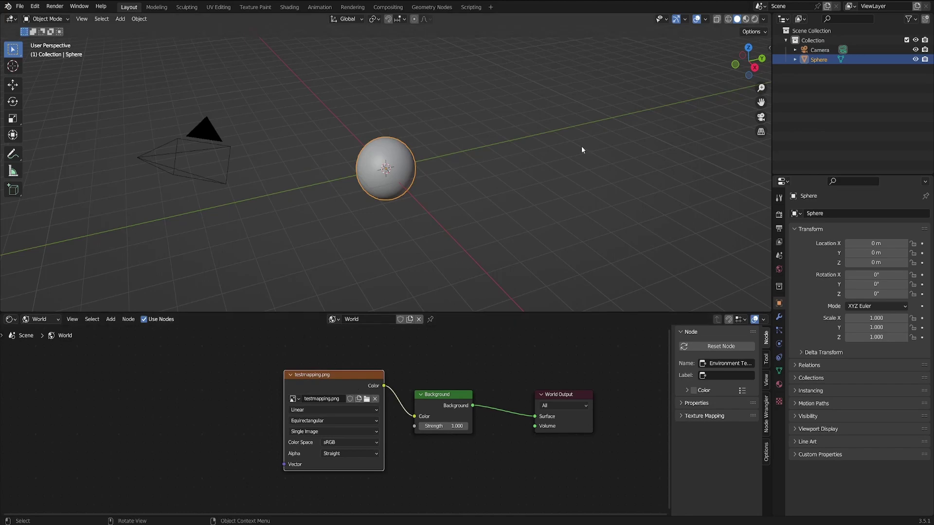
pyautogui.click(755, 20)
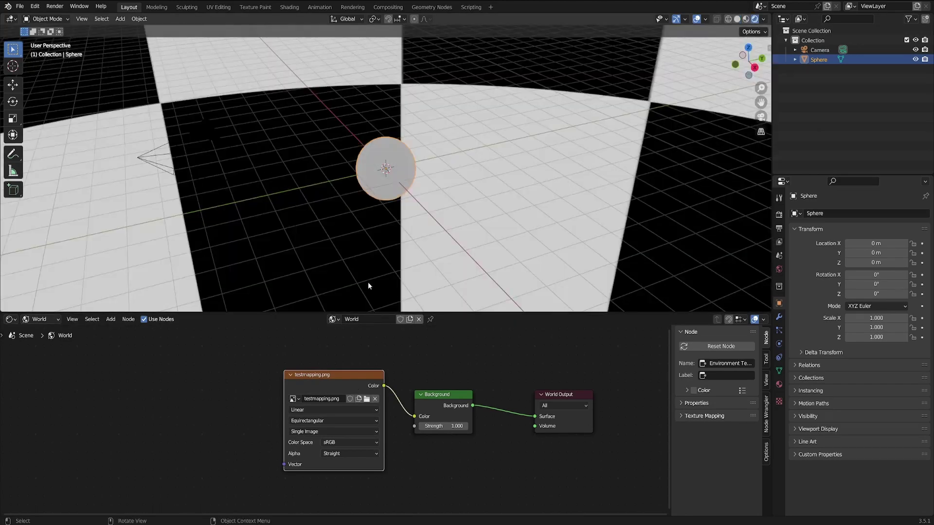
# - Create a new material on the sphere and delete its Principled BSDF node
pyautogui.click(33, 320)
pyautogui.click(40, 330)
pyautogui.click(390, 320)
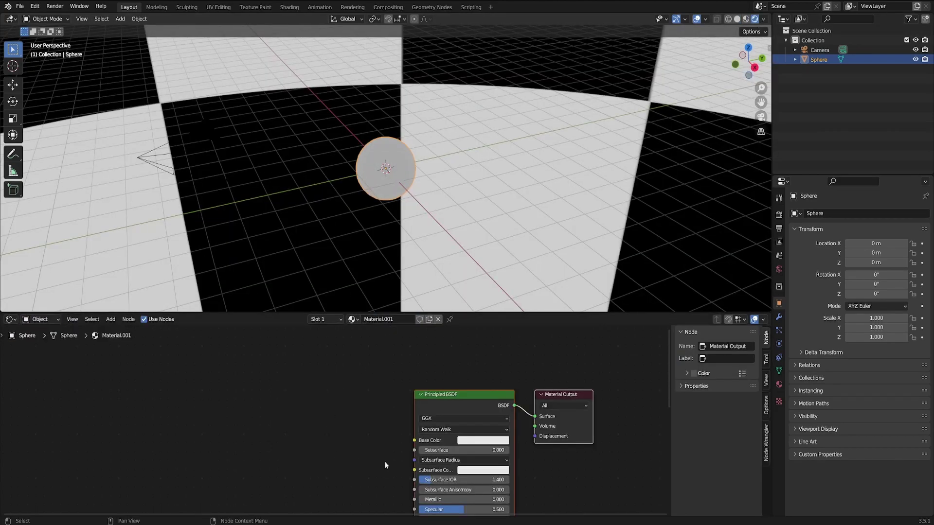
pyautogui.moveTo(387, 433); pyautogui.dragTo(390, 422, button='middle')
pyautogui.moveTo(389, 421); pyautogui.dragTo(442, 436)
pyautogui.press('x')
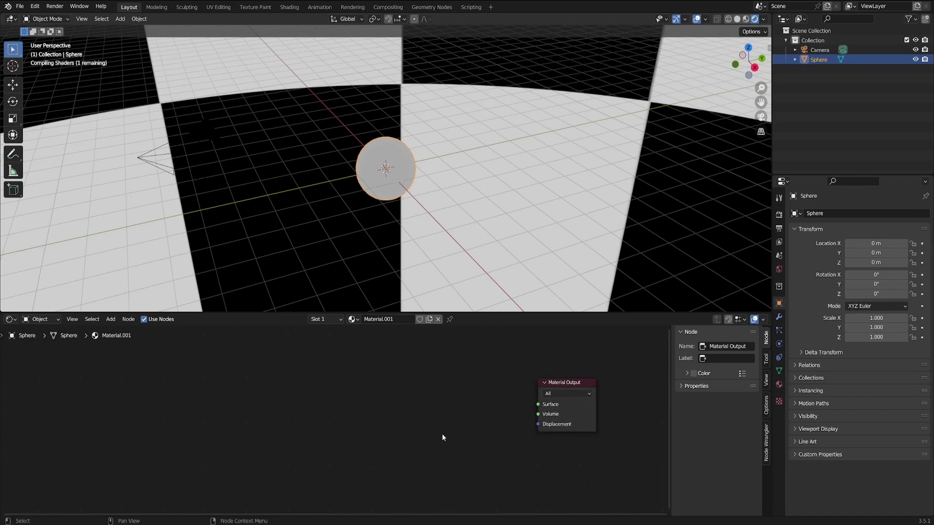
# - Add a Geometry node to the sphere's material
pyautogui.hotkey('shift', 'a')
pyautogui.moveTo(311, 379)
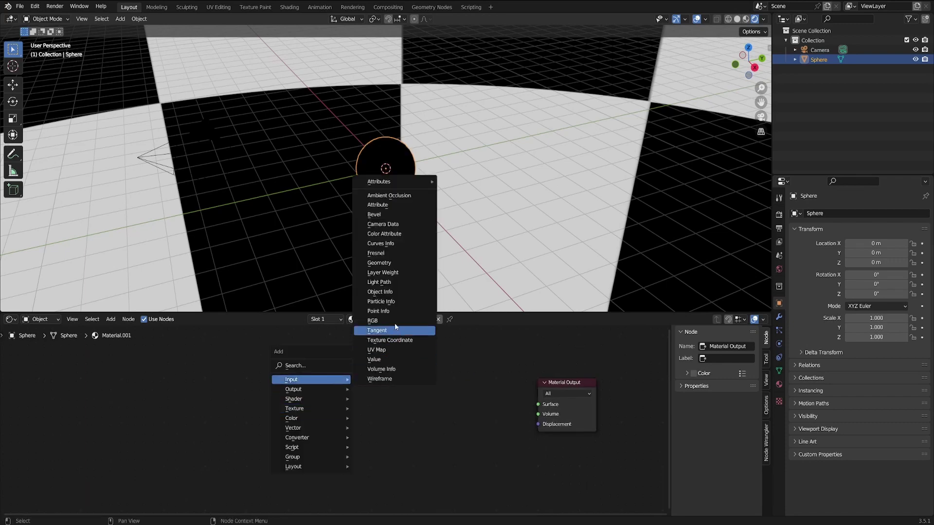
pyautogui.click(387, 262)
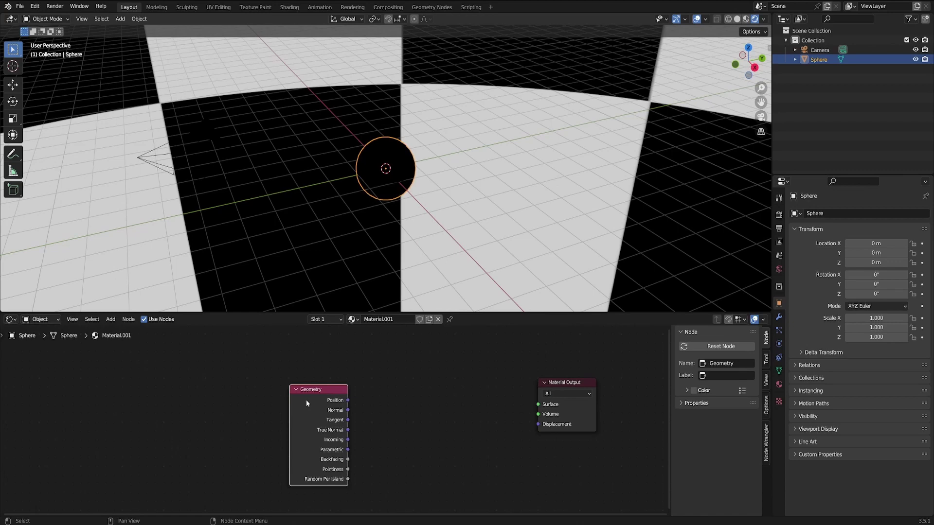
pyautogui.click(311, 432)
# - Add an Environment Texture node fed by the Geometry node's Incoming output and assign testmapping.png to it
pyautogui.moveTo(319, 430); pyautogui.dragTo(365, 406)
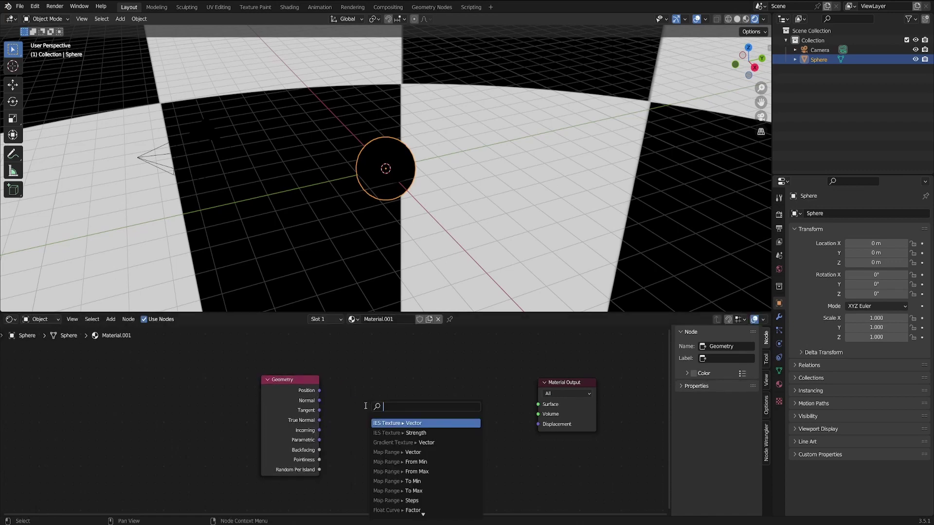
pyautogui.write('en')
pyautogui.press('Return')
pyautogui.click(357, 405)
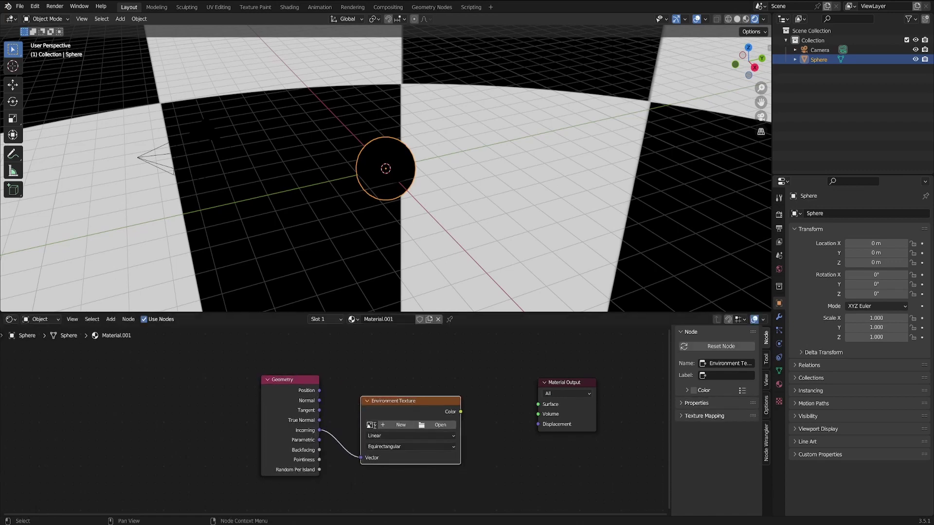
pyautogui.click(370, 424)
pyautogui.click(392, 343)
# - Add an Emission node coloured by the environment texture and connect it to the Material Output's Surface
pyautogui.moveTo(460, 412); pyautogui.dragTo(476, 408)
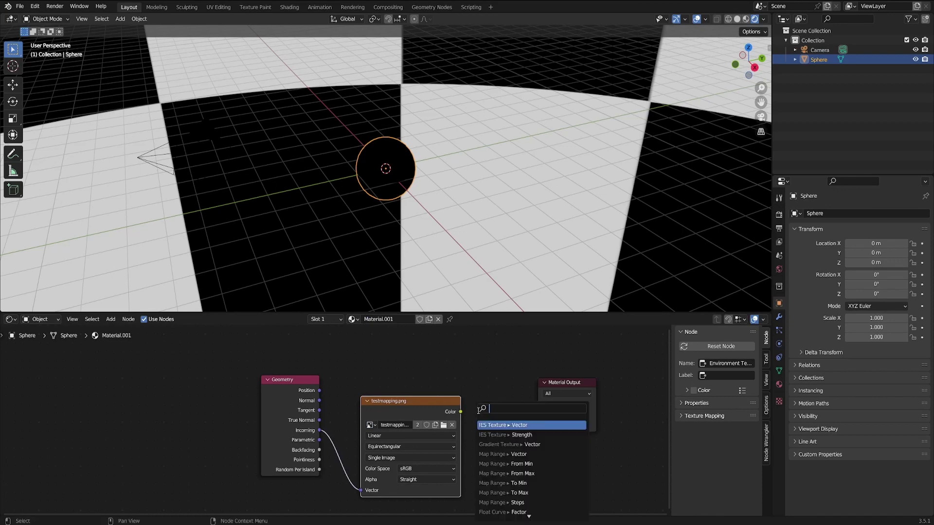
pyautogui.write('e')
pyautogui.press('Return')
pyautogui.click(457, 420)
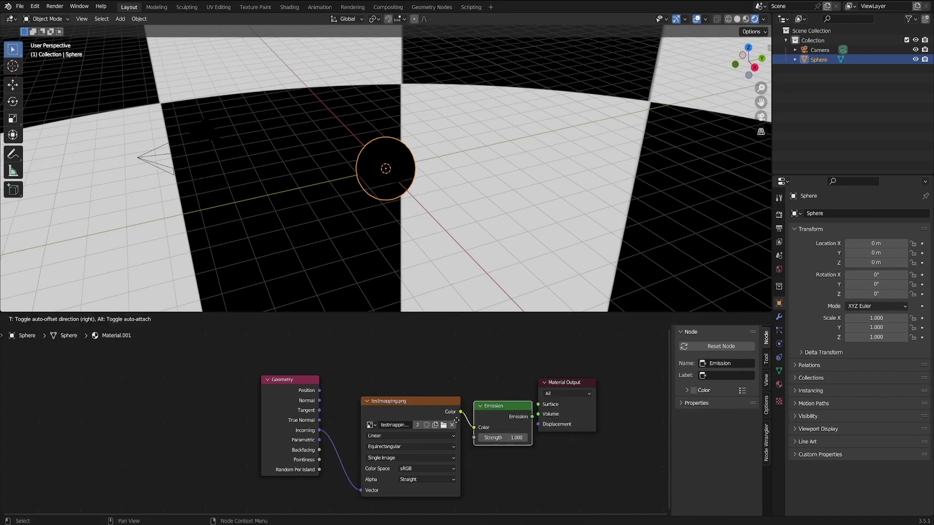
pyautogui.click(573, 383)
pyautogui.moveTo(532, 418); pyautogui.dragTo(562, 401)
pyautogui.moveTo(506, 408); pyautogui.dragTo(518, 386)
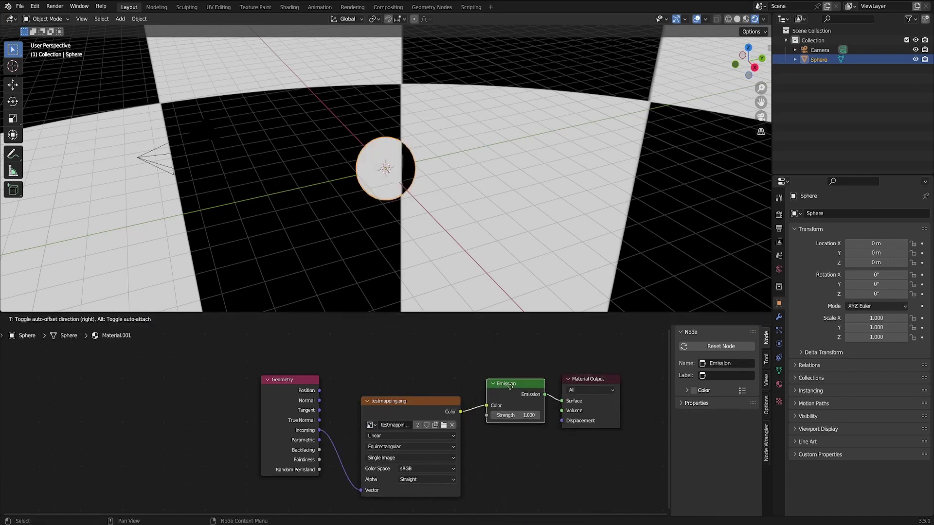
pyautogui.moveTo(413, 412); pyautogui.dragTo(412, 393)
pyautogui.scroll(5, 390, 257)
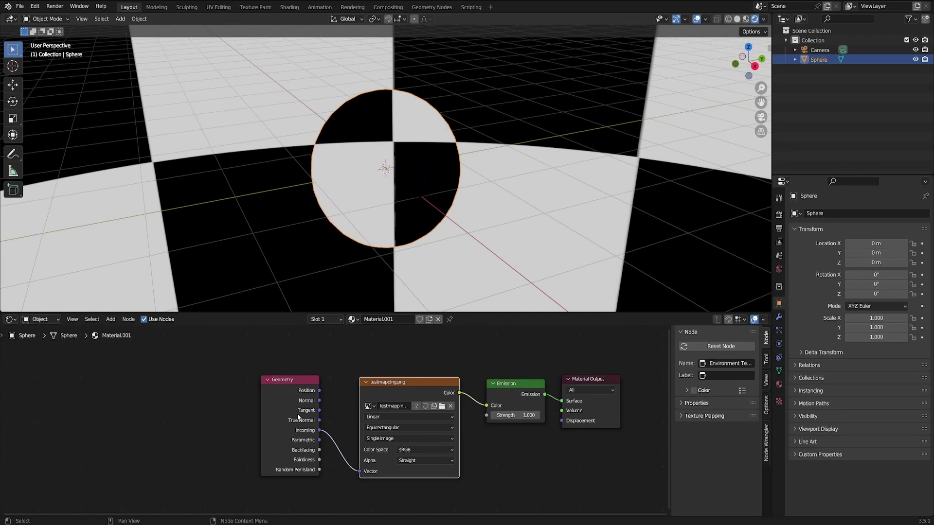
# - Insert a Vector Math node between the Geometry and environment texture nodes and set it to Scale by -1
pyautogui.moveTo(298, 417); pyautogui.dragTo(212, 420)
pyautogui.moveTo(317, 416); pyautogui.dragTo(349, 396, button='middle')
pyautogui.hotkey('shift', 'a')
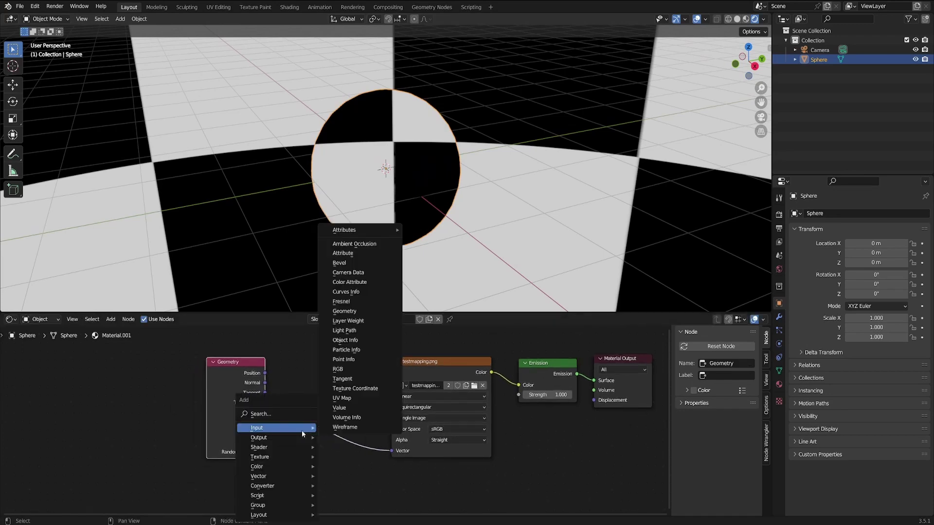
pyautogui.moveTo(281, 485)
pyautogui.click(343, 473)
pyautogui.click(301, 406)
pyautogui.click(326, 436)
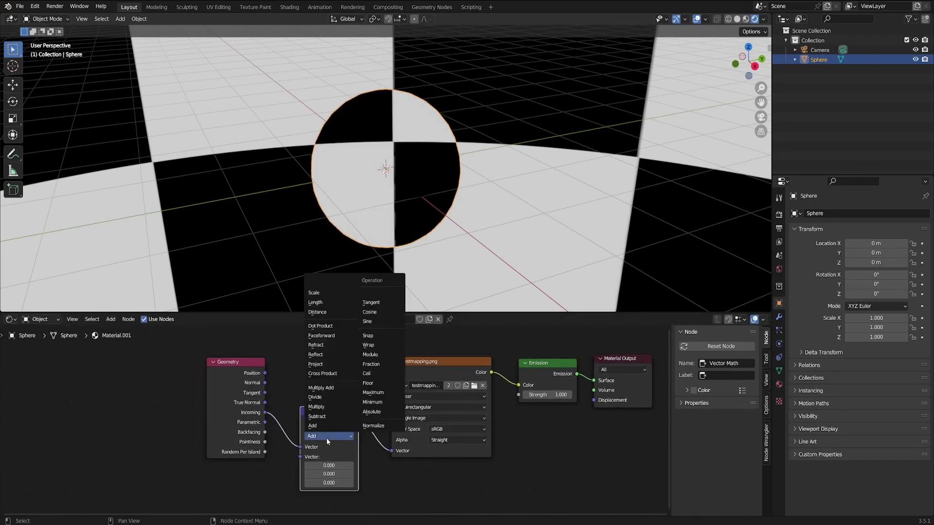
pyautogui.click(331, 296)
pyautogui.click(331, 457)
pyautogui.write('-1')
pyautogui.press('Return')
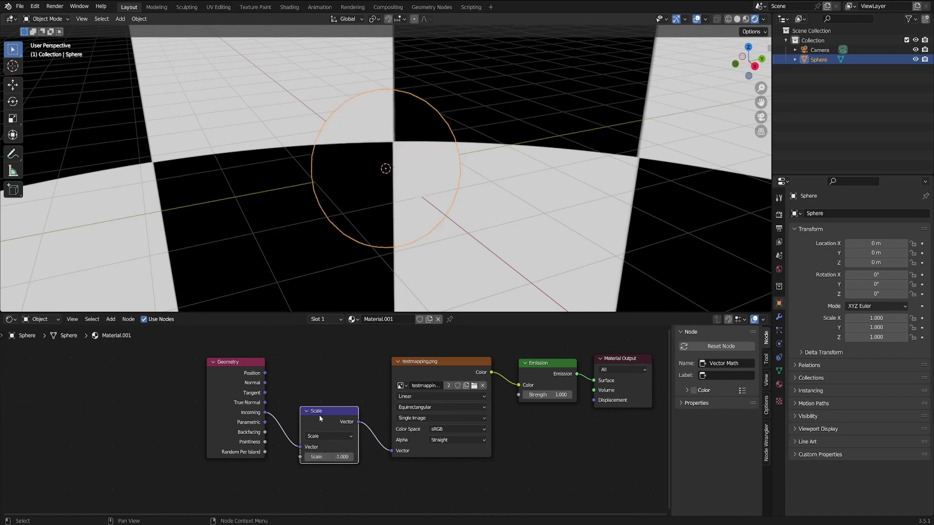
pyautogui.moveTo(319, 416); pyautogui.dragTo(319, 407)
pyautogui.moveTo(413, 162); pyautogui.dragTo(420, 156, button='middle')
# - Move the Geometry node away from the Scale node and add a Vector Rotate node fed by its Incoming output
pyautogui.moveTo(235, 362); pyautogui.dragTo(166, 379)
pyautogui.moveTo(255, 416); pyautogui.dragTo(306, 407, button='middle')
pyautogui.moveTo(189, 413); pyautogui.dragTo(159, 408)
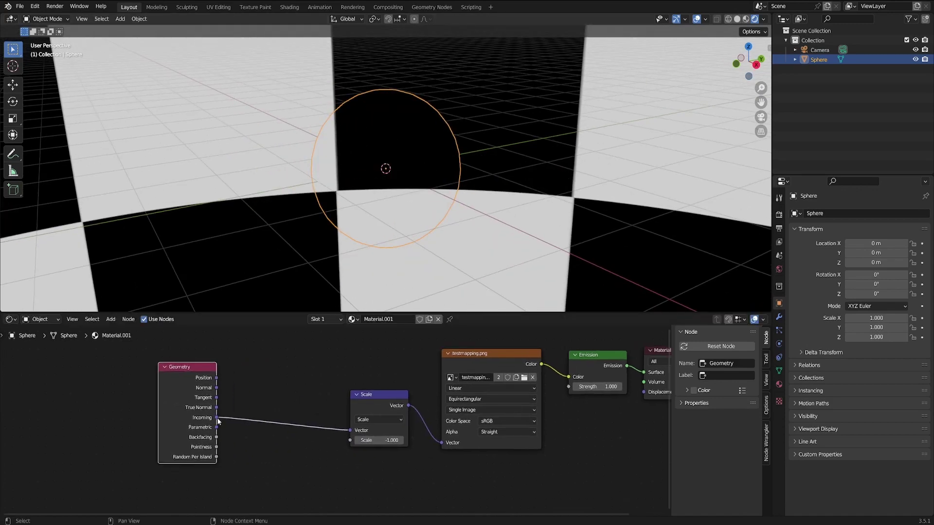
pyautogui.moveTo(217, 417); pyautogui.dragTo(276, 367)
pyautogui.write('ro')
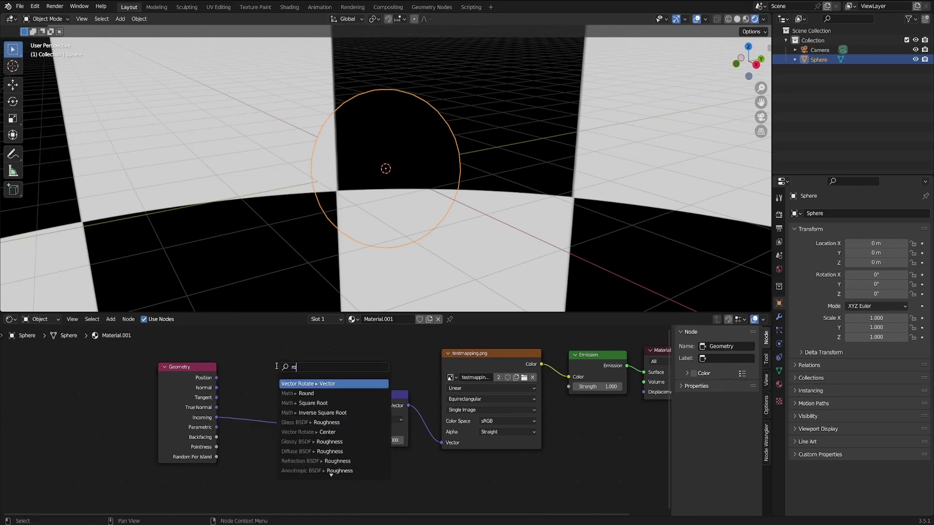
pyautogui.press('Return')
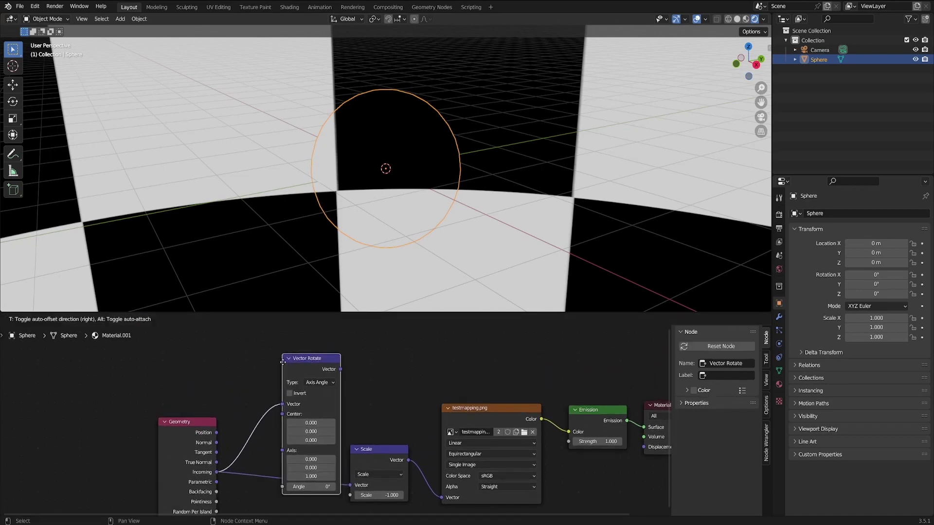
pyautogui.click(281, 350)
# - Add a Cross Product node combining the Geometry node's Incoming and Normal outputs
pyautogui.moveTo(168, 444); pyautogui.dragTo(217, 424, button='middle')
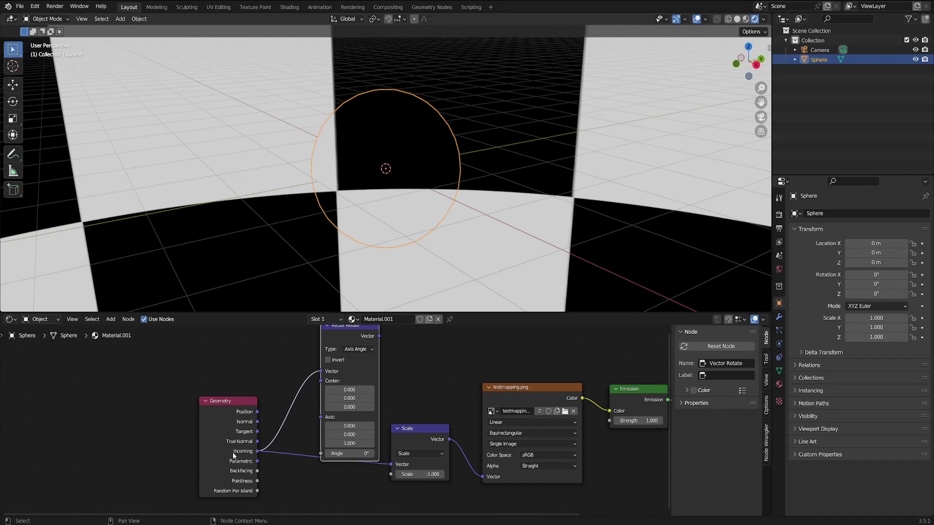
pyautogui.moveTo(234, 455); pyautogui.dragTo(254, 382)
pyautogui.write('c')
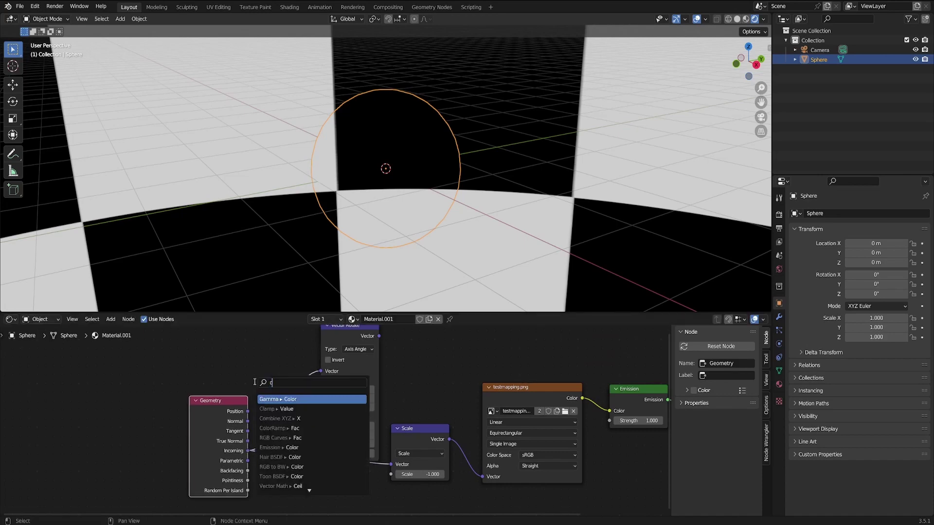
pyautogui.write('ro')
pyautogui.press('Return')
pyautogui.click(254, 381)
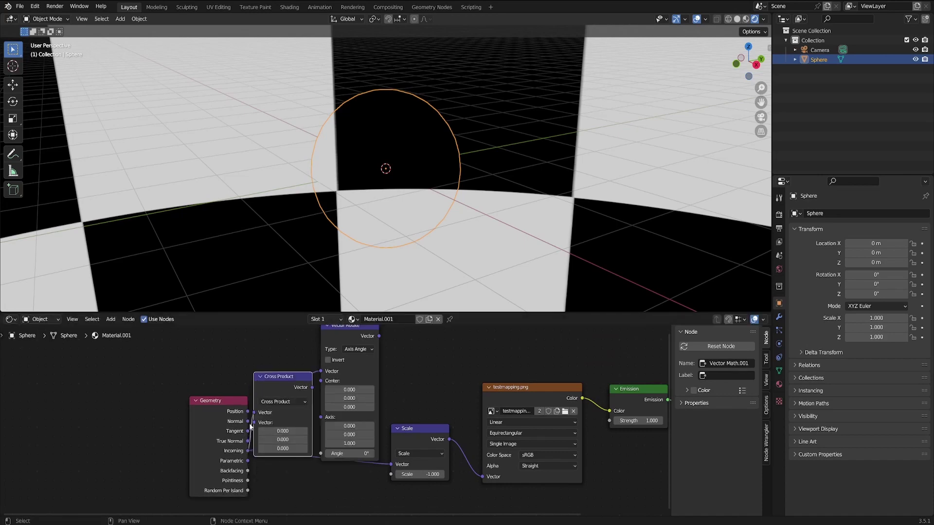
pyautogui.moveTo(248, 421); pyautogui.dragTo(253, 422)
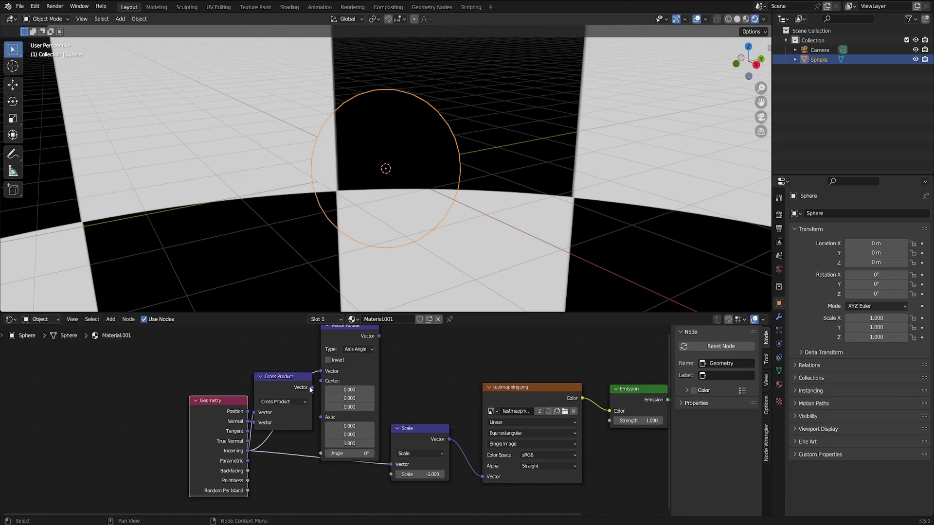
# - Connect the Cross Product to the Vector Rotate node's Axis, and the Vector Rotate output to the Scale node's Vector
pyautogui.moveTo(311, 389); pyautogui.dragTo(320, 417)
pyautogui.moveTo(379, 335); pyautogui.dragTo(390, 464)
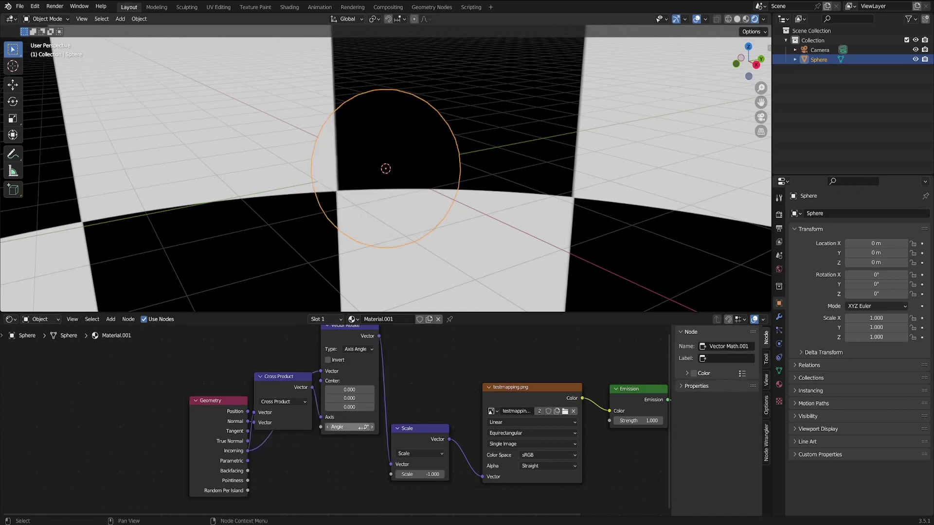
# - Try out a different Vector Rotate angle and reset it to 0°
pyautogui.moveTo(349, 427)
pyautogui.mouseDown()
pyautogui.moveTo(379, 426)
pyautogui.moveTo(204, 428)
pyautogui.moveTo(353, 427)
pyautogui.mouseUp()
pyautogui.write('0')
pyautogui.press('Return')
# - Move the Geometry node away from the Cross Product and add a Dot Product node fed by its Incoming output
pyautogui.moveTo(205, 432); pyautogui.dragTo(243, 465)
pyautogui.write('dot')
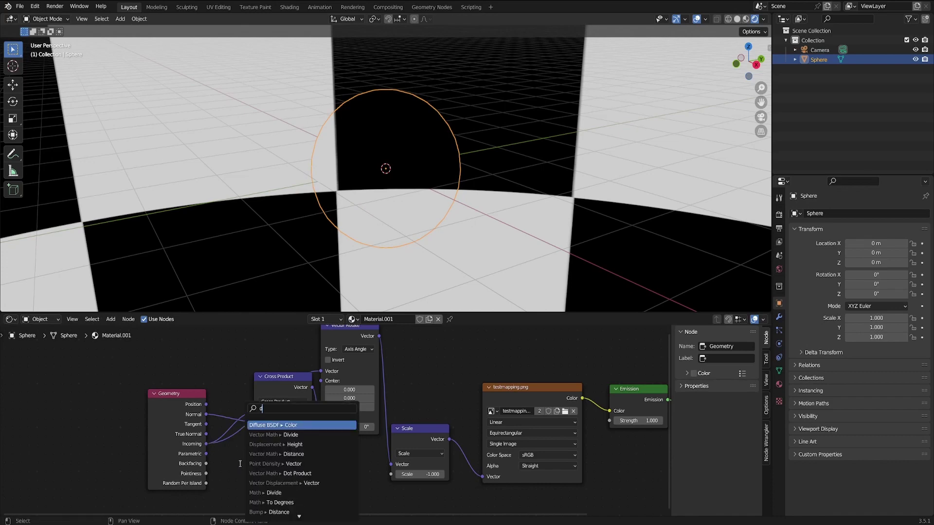
pyautogui.press('Return')
pyautogui.click(242, 450)
pyautogui.moveTo(241, 450); pyautogui.dragTo(243, 434, button='middle')
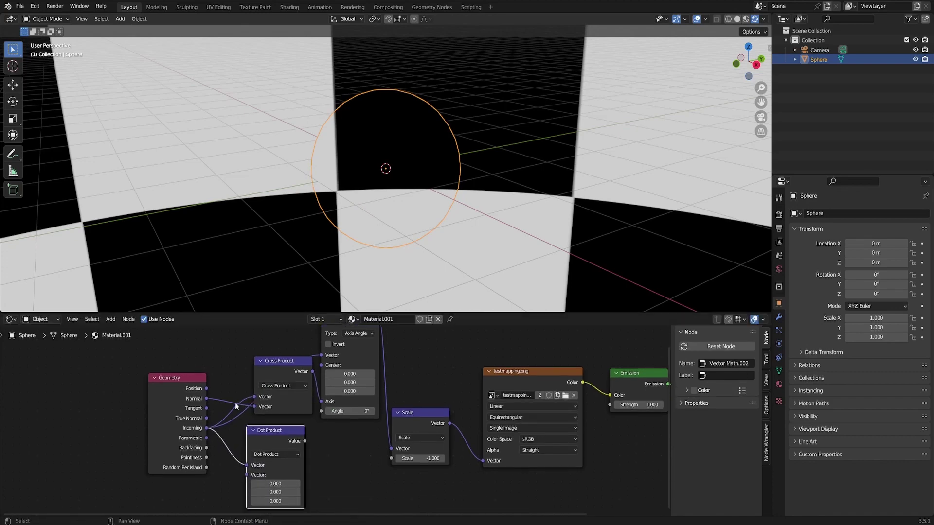
# - Connect the Geometry Normal to the Dot Product's second input, preview its Value as Emission color, and restore the image texture link
pyautogui.moveTo(207, 399); pyautogui.dragTo(247, 475)
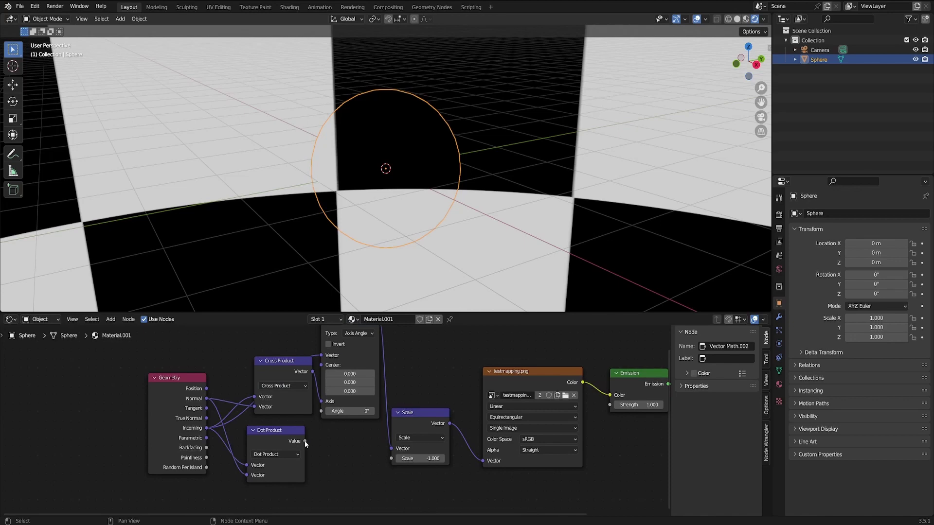
pyautogui.moveTo(304, 441); pyautogui.dragTo(609, 395)
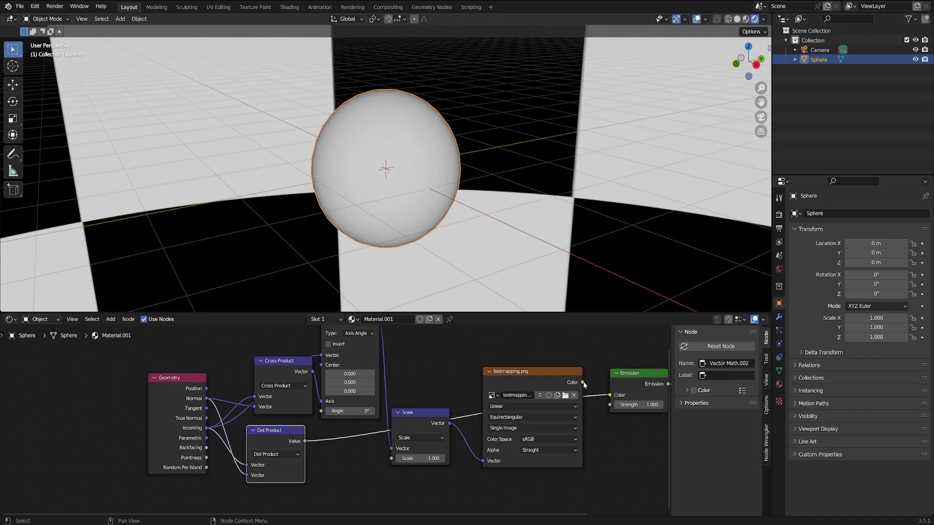
pyautogui.moveTo(582, 381); pyautogui.dragTo(610, 394)
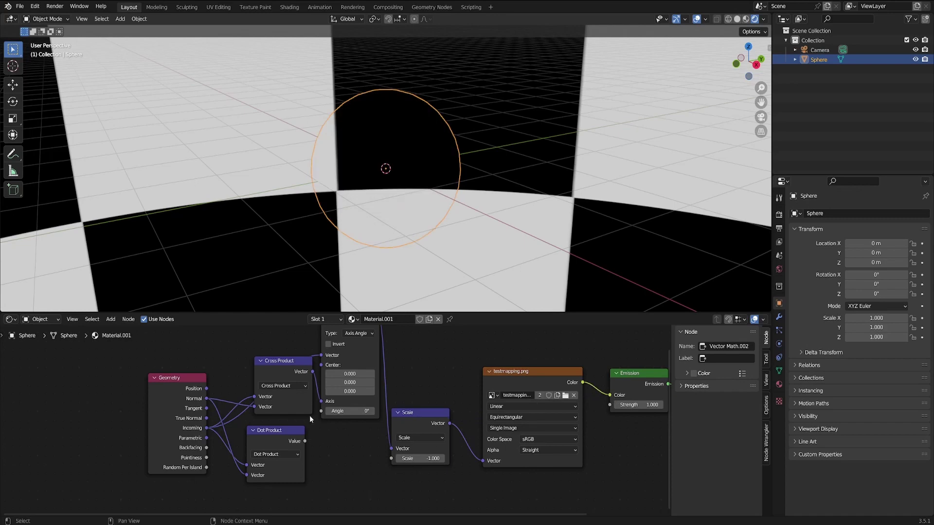
# - Rearrange the Geometry and Dot Product nodes and square the Dot Product's Value with a Multiply node
pyautogui.moveTo(294, 440); pyautogui.dragTo(259, 449)
pyautogui.moveTo(344, 427); pyautogui.dragTo(396, 386, button='middle')
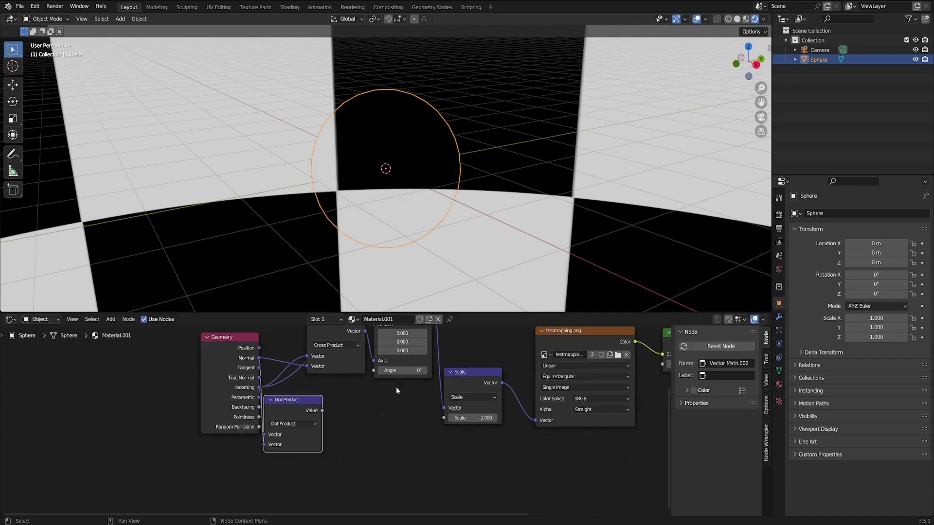
pyautogui.moveTo(235, 369); pyautogui.dragTo(200, 377)
pyautogui.moveTo(291, 409); pyautogui.dragTo(384, 423)
pyautogui.write('mul')
pyautogui.press('Return')
pyautogui.click(316, 420)
# - Add a Subtract node that subtracts the Multiply result from 1
pyautogui.click(404, 454)
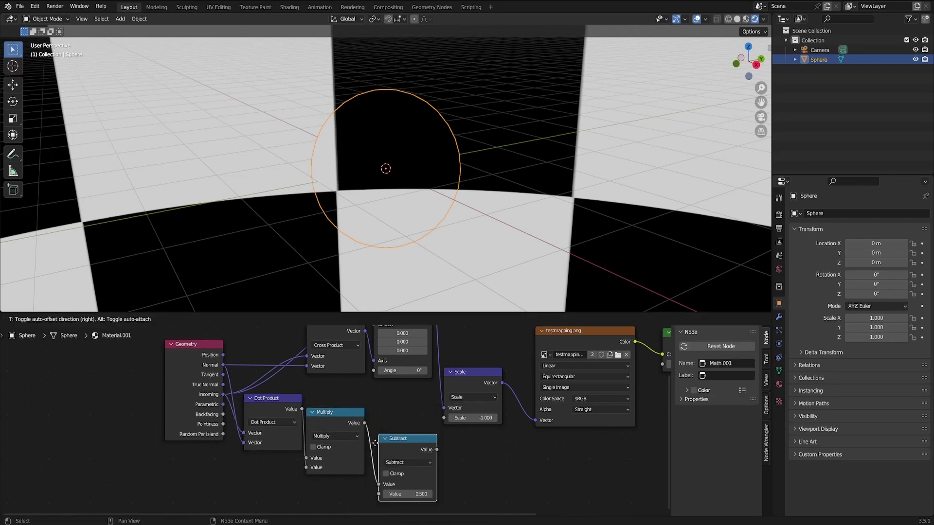
pyautogui.moveTo(377, 484)
pyautogui.mouseDown()
pyautogui.moveTo(378, 449)
pyautogui.moveTo(378, 493)
pyautogui.mouseUp()
pyautogui.click(407, 483)
pyautogui.write('1')
pyautogui.press('Return')
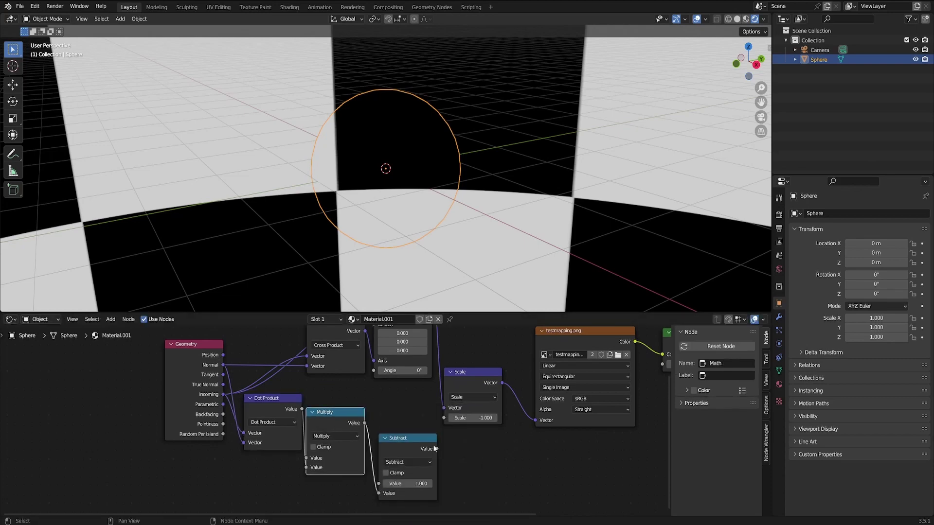
# - Add a Square Root node fed by the Subtract node's Value
pyautogui.moveTo(433, 445); pyautogui.dragTo(427, 445)
pyautogui.moveTo(430, 448); pyautogui.dragTo(512, 462)
pyautogui.click(446, 456)
pyautogui.click(448, 457)
pyautogui.write('xsq')
pyautogui.press('Return')
pyautogui.click(440, 454)
# - Add an Add node after the Square Root and set its second value to 0.8
pyautogui.write('add')
pyautogui.press('Return')
pyautogui.click(512, 462)
pyautogui.moveTo(512, 462); pyautogui.dragTo(493, 441, button='middle')
pyautogui.click(520, 488)
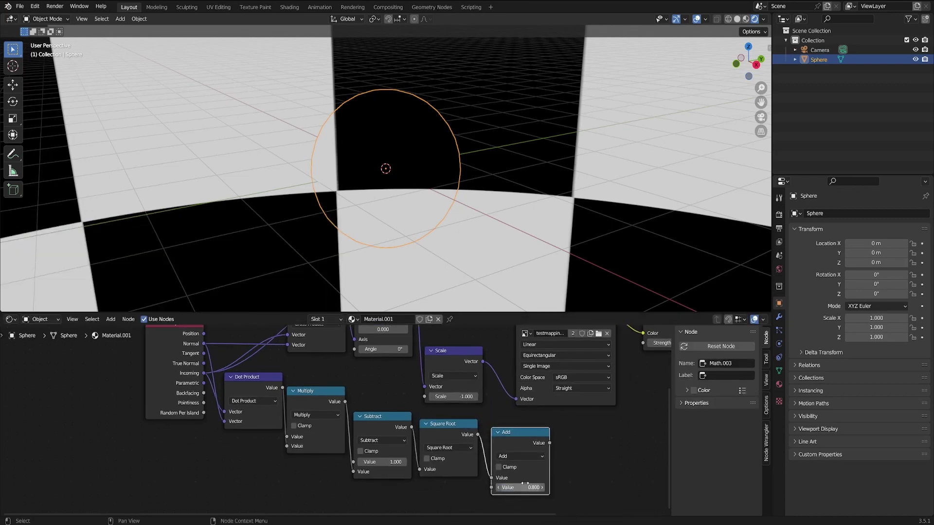
# - Add a Power node using the Add result as its Base, with an Exponent of -10
pyautogui.moveTo(549, 443); pyautogui.dragTo(562, 445)
pyautogui.write('pow')
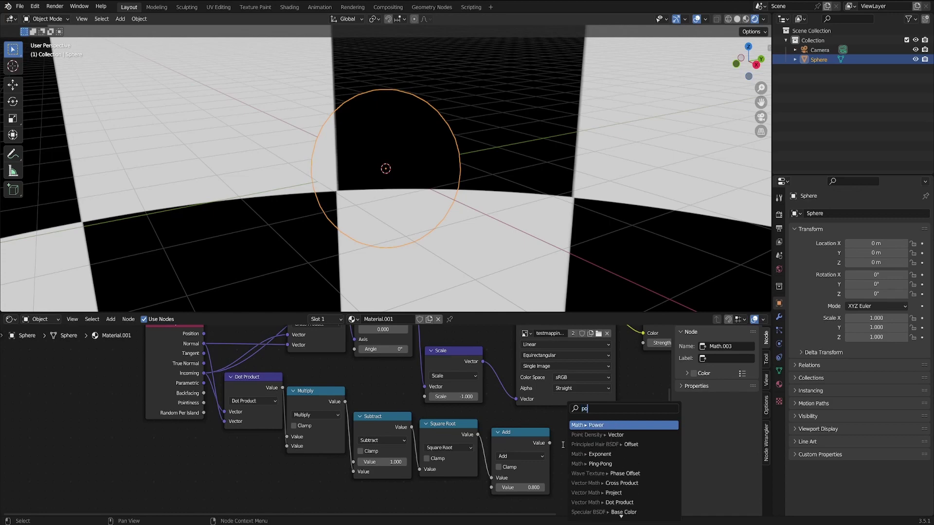
pyautogui.press('Return')
pyautogui.click(566, 445)
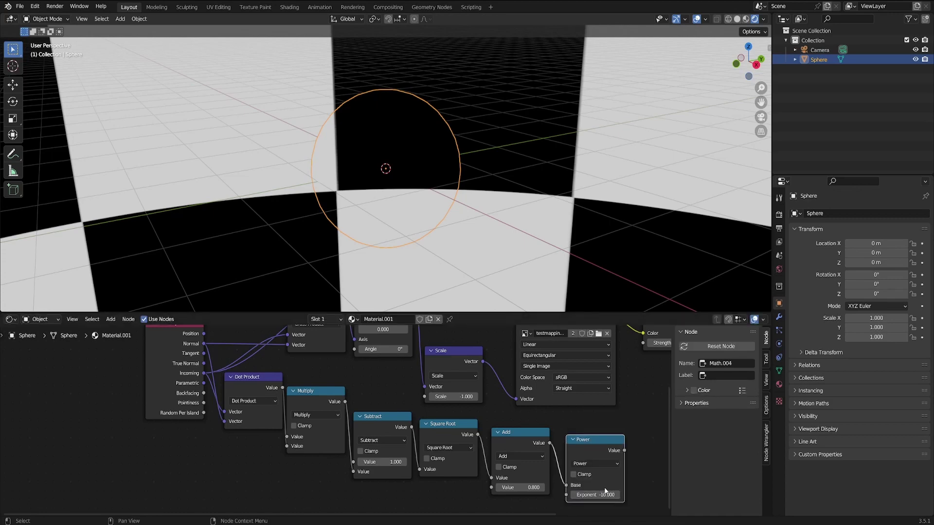
# - Subtract 0.001 from the Power result with a new Subtract node and connect it to the Vector Rotate node's Angle
pyautogui.moveTo(625, 450); pyautogui.dragTo(640, 449)
pyautogui.write('sub')
pyautogui.press('Return')
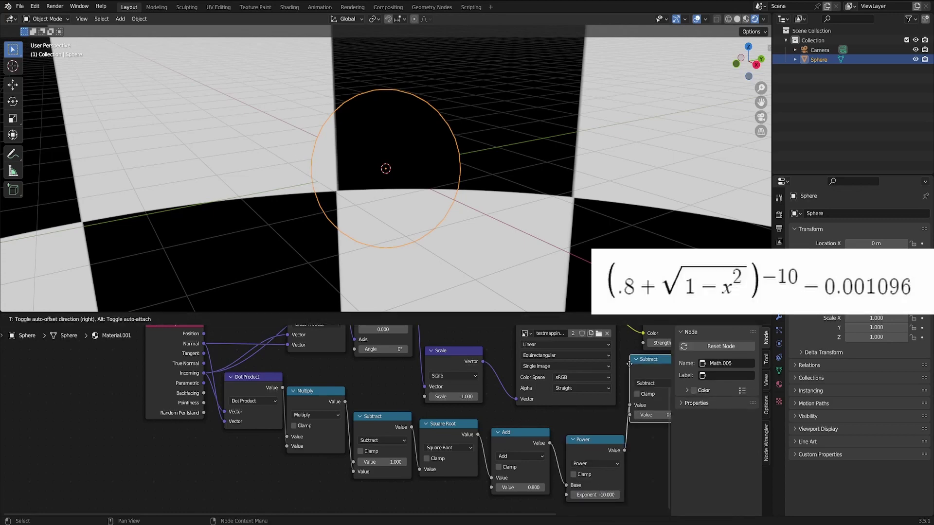
pyautogui.click(629, 420)
pyautogui.moveTo(615, 419); pyautogui.dragTo(464, 420, button='middle')
pyautogui.click(507, 472)
pyautogui.write('.001')
pyautogui.press('Return')
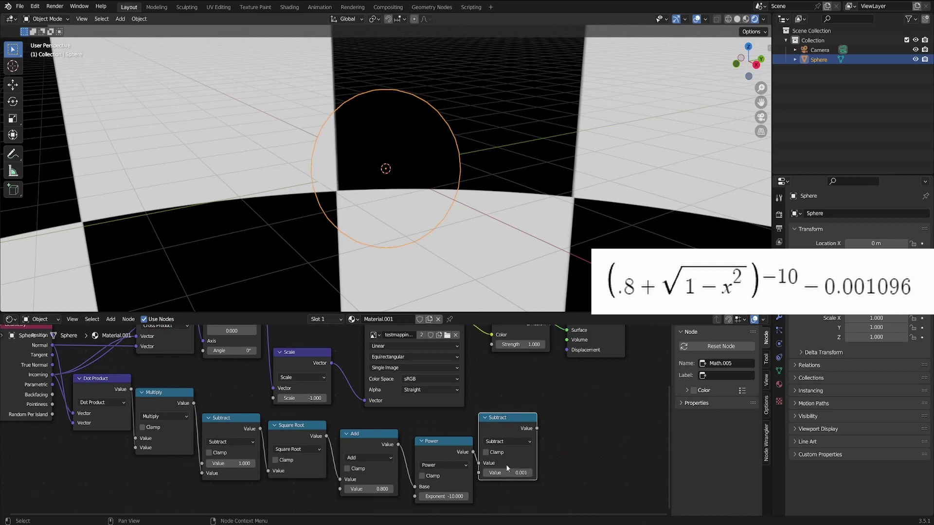
pyautogui.moveTo(537, 428); pyautogui.dragTo(202, 351)
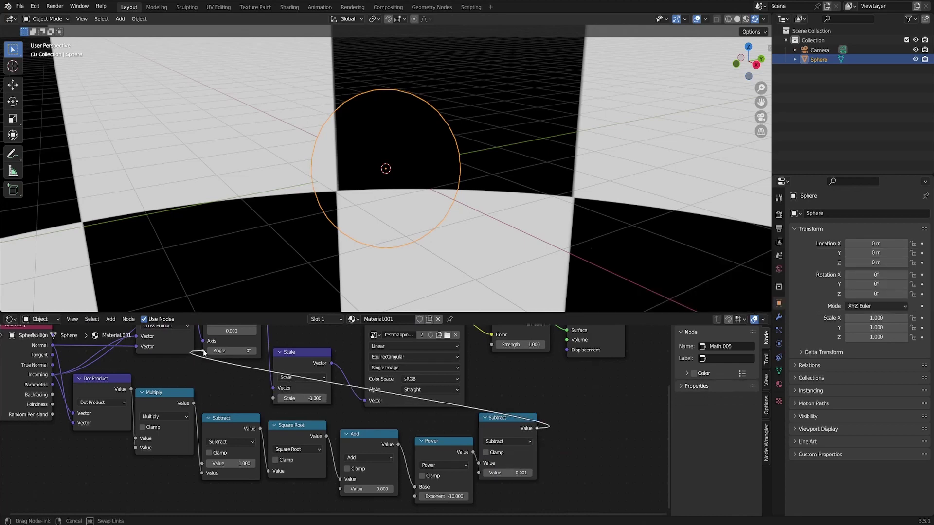
pyautogui.moveTo(379, 232); pyautogui.dragTo(457, 184, button='middle')
# - Add a Greater Than node fed by the Dot Product's Value, with a Threshold of 0.995
pyautogui.moveTo(132, 389); pyautogui.dragTo(177, 402, button='middle')
pyautogui.moveTo(177, 402); pyautogui.dragTo(547, 398)
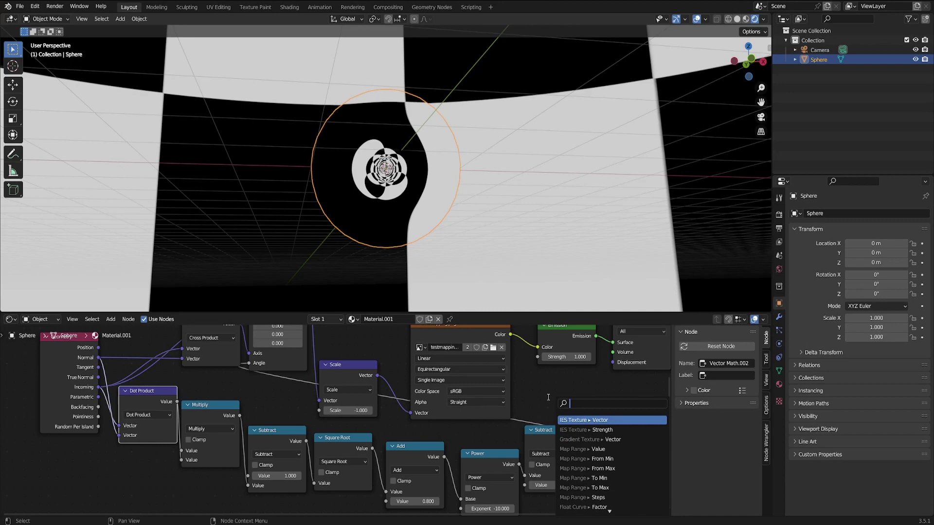
pyautogui.write('gr')
pyautogui.press('Return')
pyautogui.click(575, 396)
pyautogui.click(618, 449)
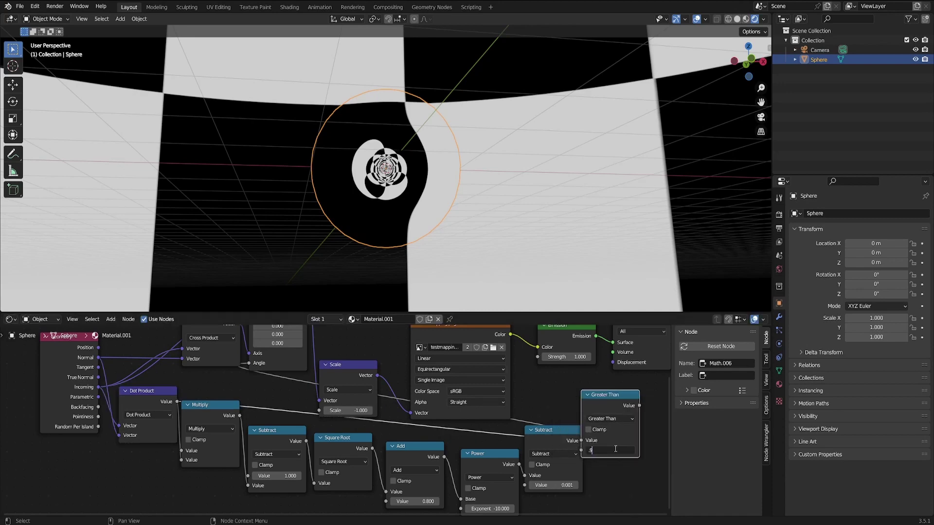
# - Add a Color Mix node with the Greater Than value as its Factor and the environment image's Color as input A
pyautogui.moveTo(616, 449); pyautogui.dragTo(527, 480, button='middle')
pyautogui.moveTo(550, 437); pyautogui.dragTo(569, 436)
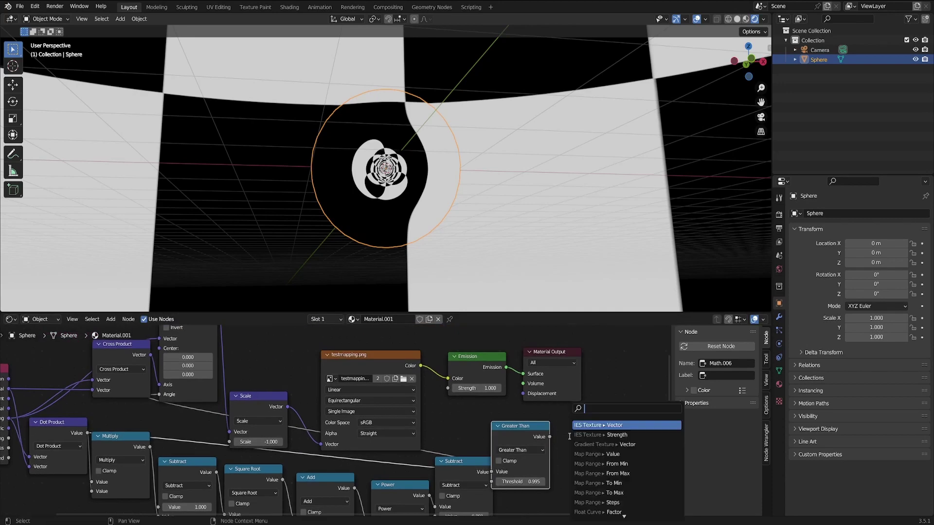
pyautogui.write('mix')
pyautogui.click(594, 454)
pyautogui.click(599, 443)
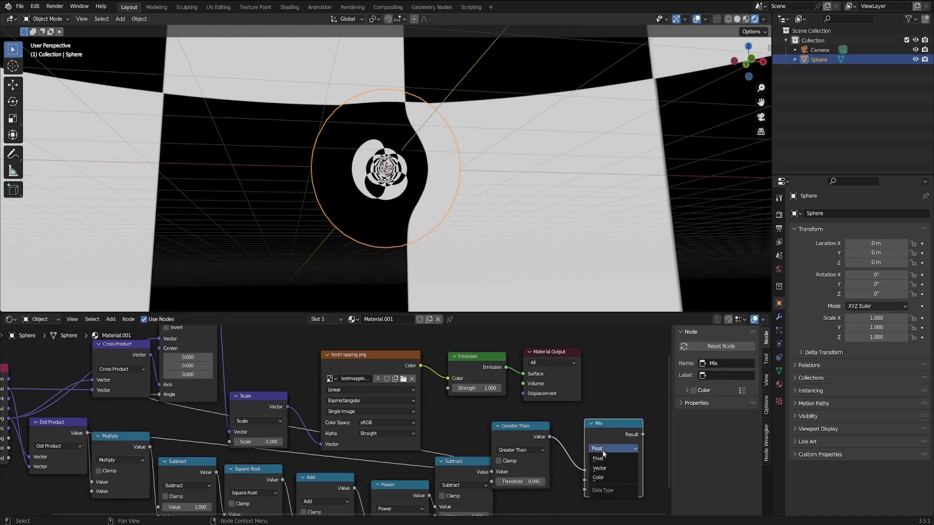
pyautogui.moveTo(421, 366); pyautogui.dragTo(578, 486)
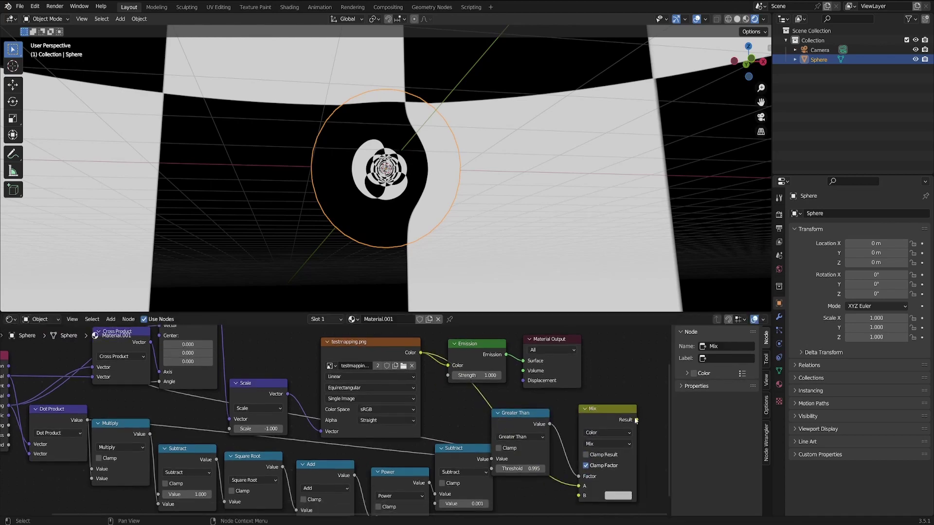
# - Connect the Mix Result to the Emission Color and move the Emission and Material Output nodes beyond the Mix node
pyautogui.moveTo(636, 419); pyautogui.dragTo(448, 365)
pyautogui.moveTo(443, 339); pyautogui.dragTo(572, 366)
pyautogui.press('h')
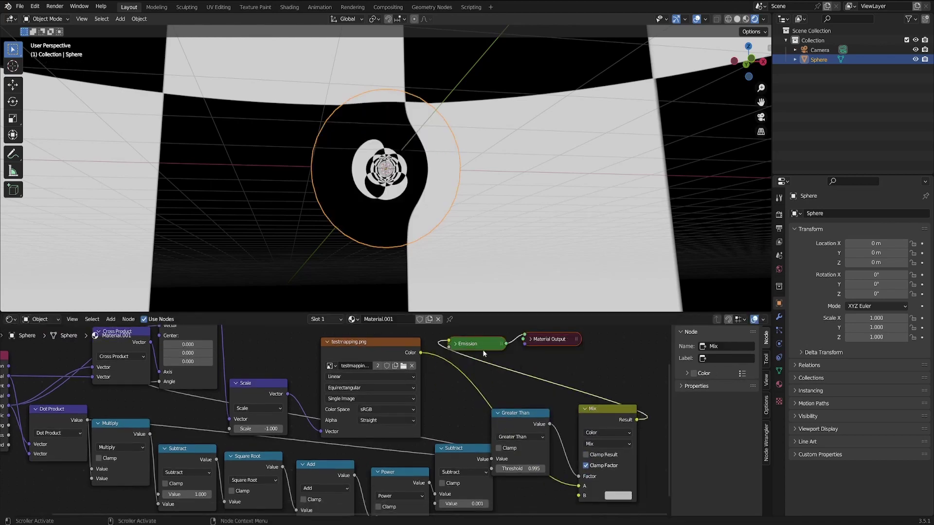
pyautogui.press('h')
pyautogui.press('g')
pyautogui.click(683, 357)
# - Set the Mix node's B color to black and orbit to check the dark centre of the sphere
pyautogui.moveTo(487, 355); pyautogui.dragTo(456, 350, button='middle')
pyautogui.click(587, 492)
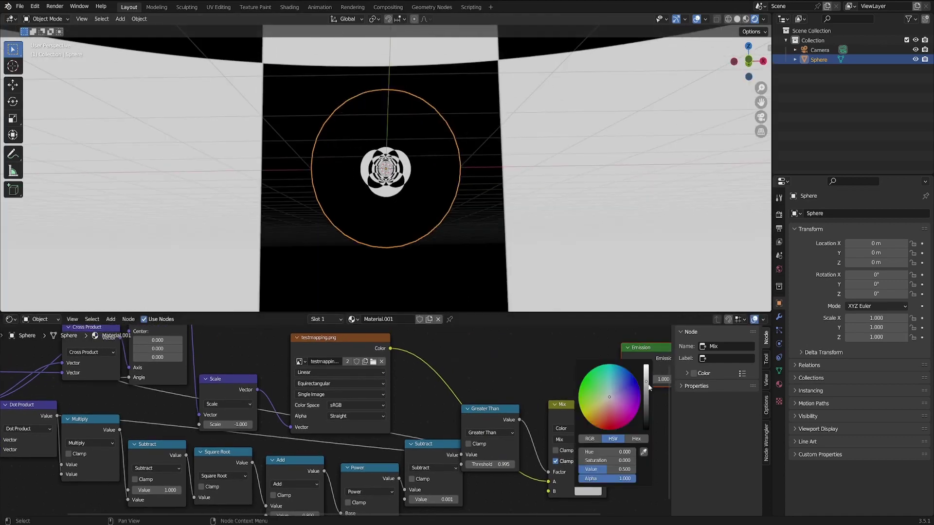
pyautogui.moveTo(649, 388); pyautogui.dragTo(649, 430)
pyautogui.moveTo(476, 247); pyautogui.dragTo(487, 249, button='middle')
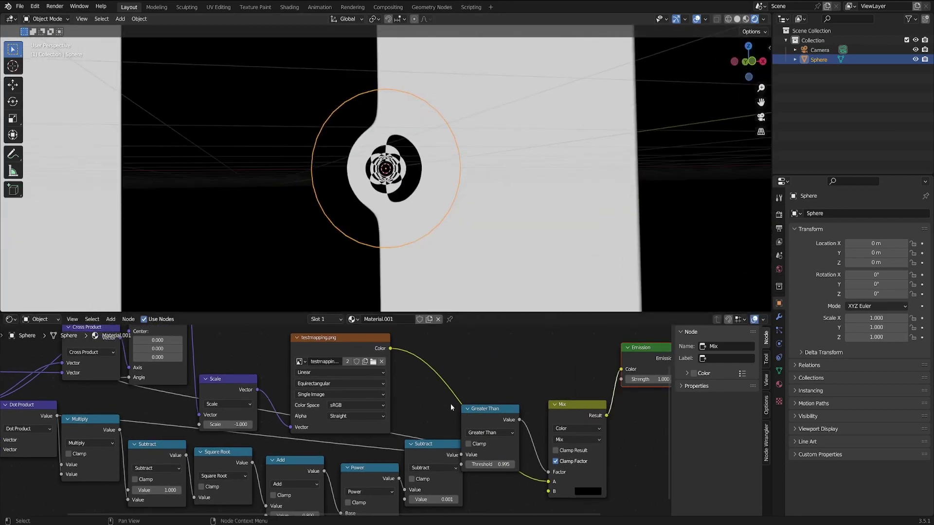
# - Set the Emission node's Strength to 5
pyautogui.click(650, 379)
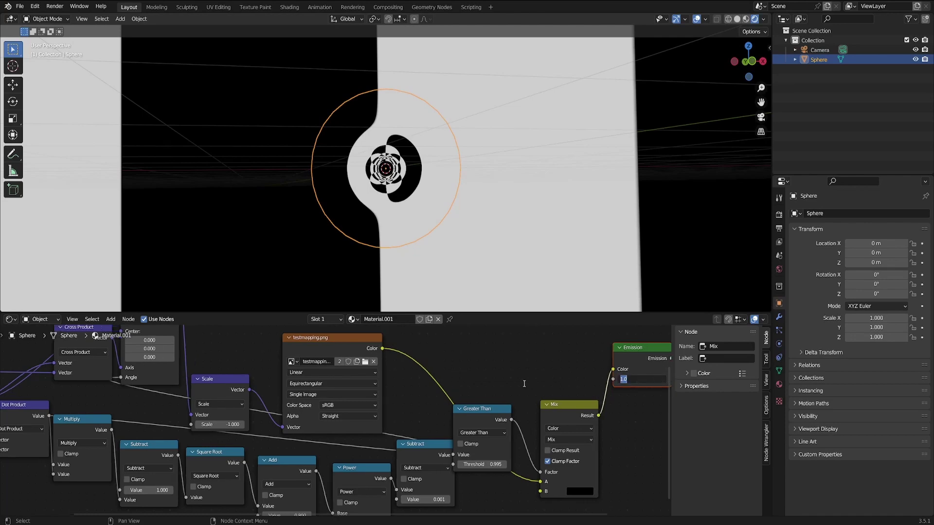
pyautogui.write('5')
pyautogui.press('Return')
# - Replace the material's test image with the starmap_random_2020_16k image from the hdri folder
pyautogui.click(374, 362)
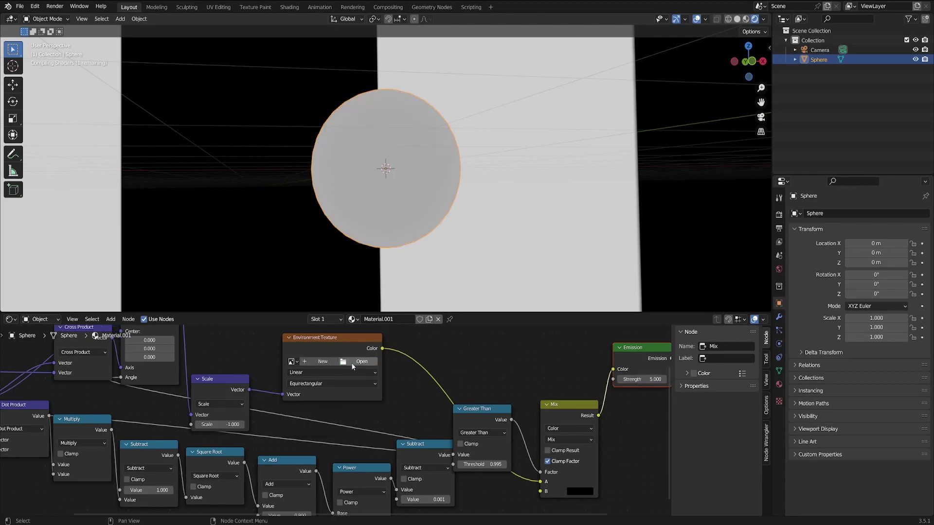
pyautogui.click(362, 362)
pyautogui.click(257, 314)
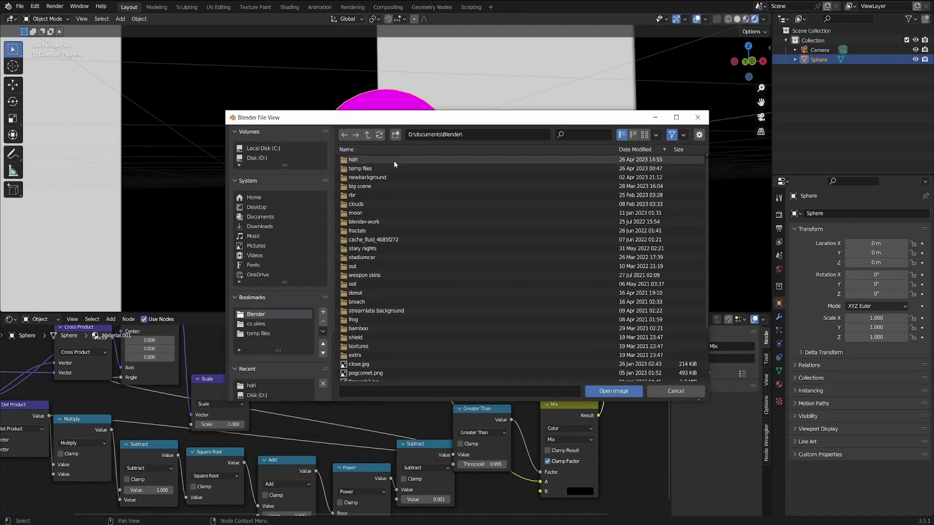
pyautogui.doubleClick(392, 159)
pyautogui.doubleClick(401, 170)
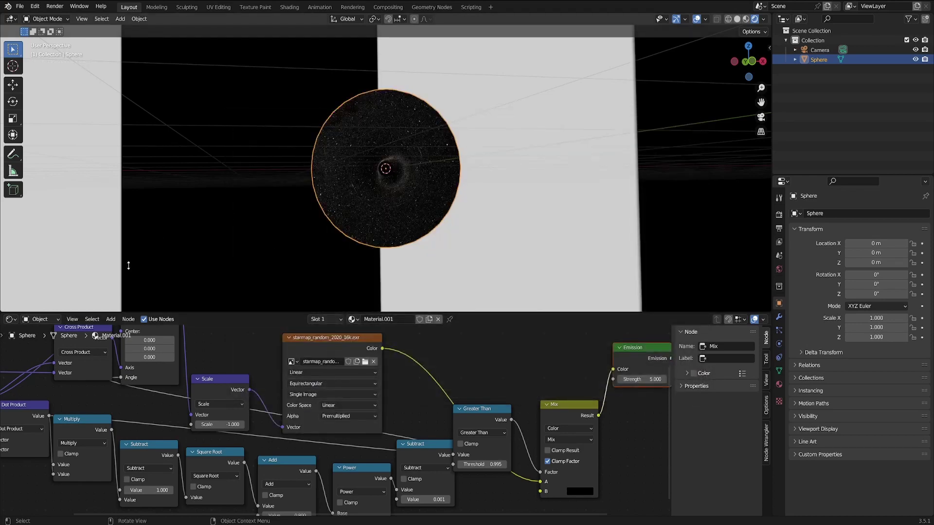
# - In the World shader, set the Background Strength to 5 and assign the same starmap image to the environment texture
pyautogui.click(42, 319)
pyautogui.click(43, 341)
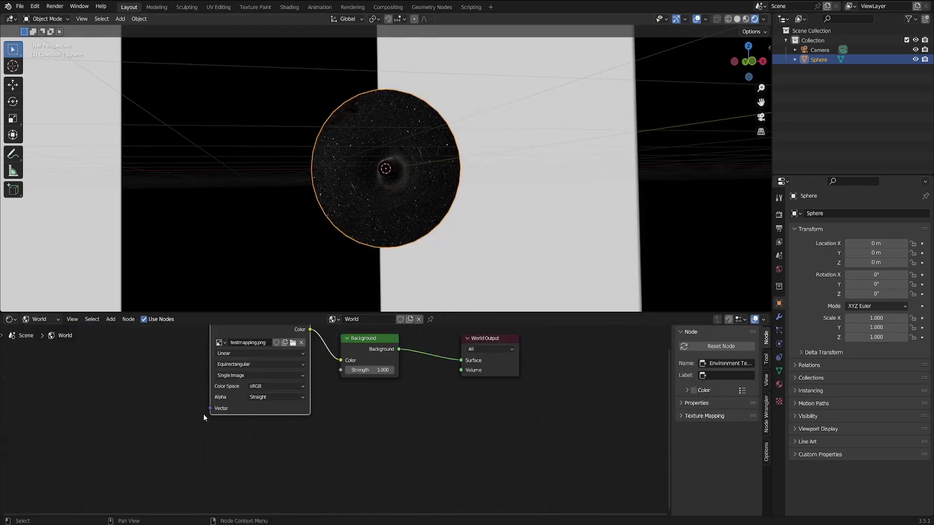
pyautogui.click(371, 369)
pyautogui.press('Return')
pyautogui.click(220, 343)
pyautogui.click(231, 363)
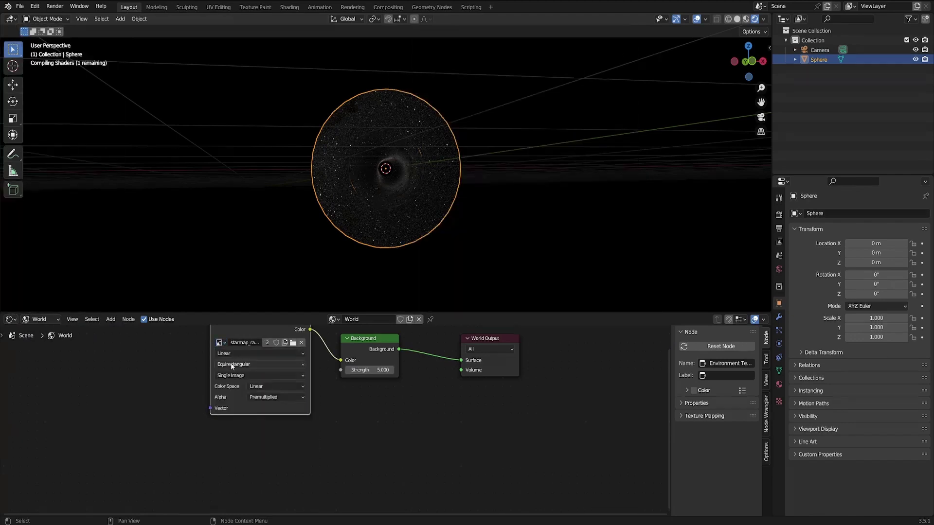
# - Deselect the sphere, frame it against the Milky Way, align the camera to that view and render the image
pyautogui.click(390, 268)
pyautogui.moveTo(369, 270); pyautogui.dragTo(503, 228, button='middle')
pyautogui.scroll(2, 500, 226)
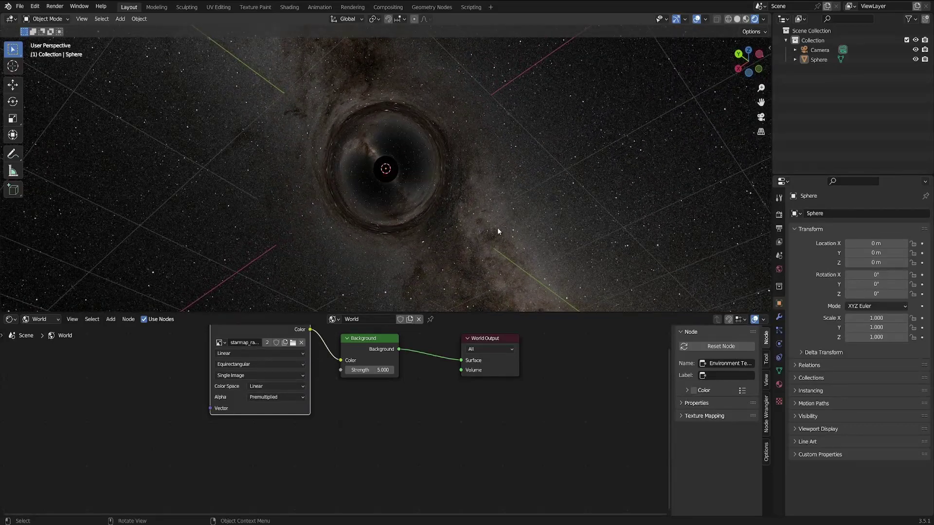
pyautogui.press('ctrl+alt+KP_0')
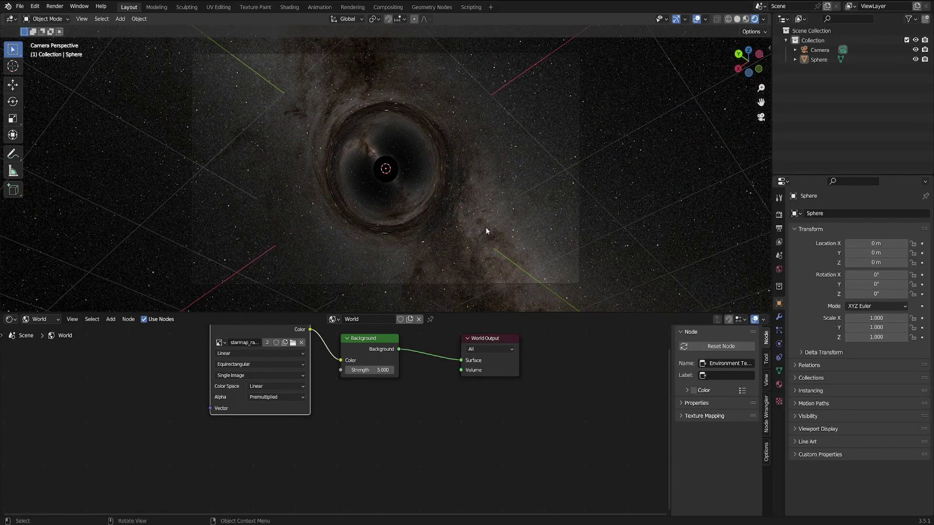
pyautogui.click(64, 8)
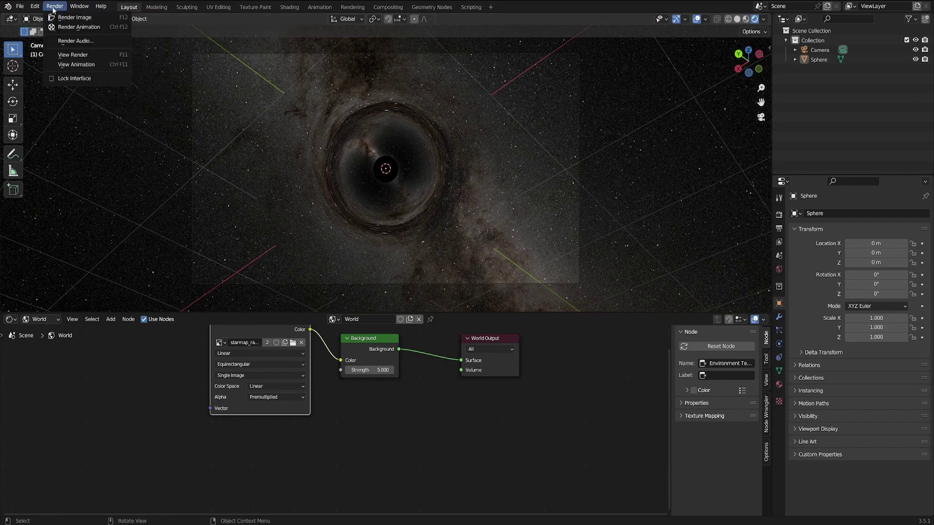
pyautogui.click(53, 19)
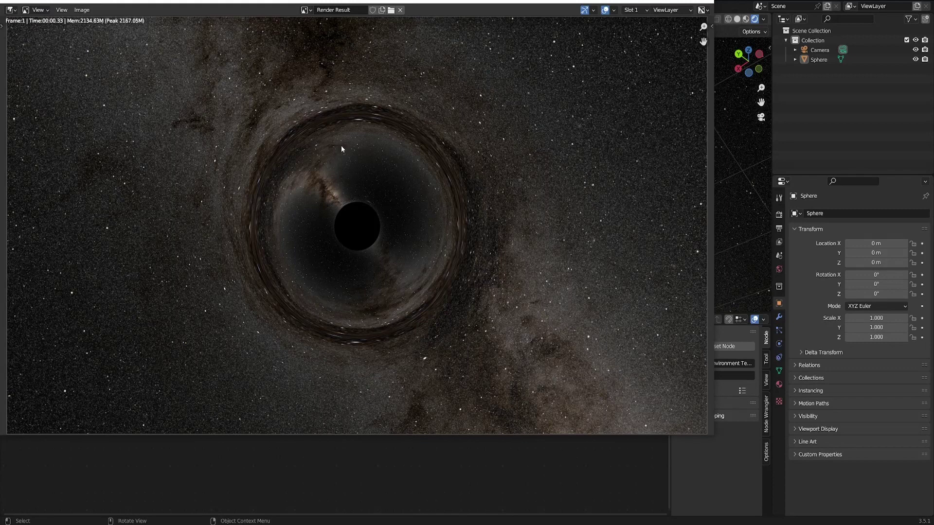